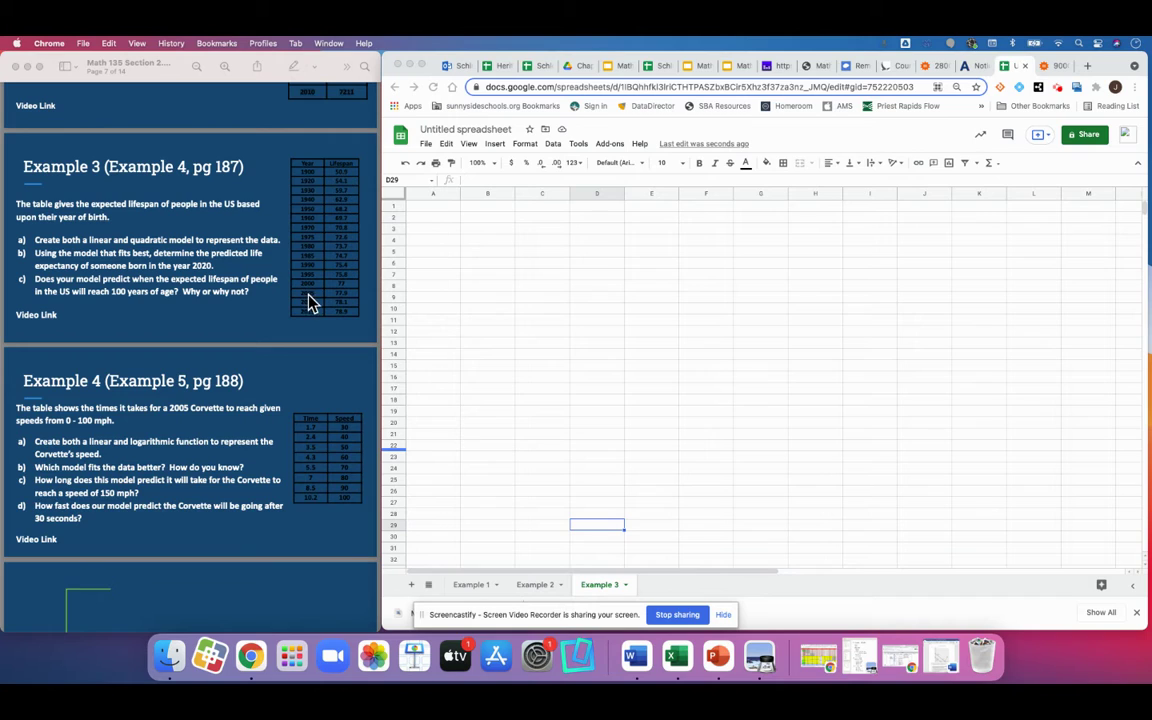
Paste the PDF's Year and Lifespan table into B2 as a two-column grid.
left_click(345, 310)
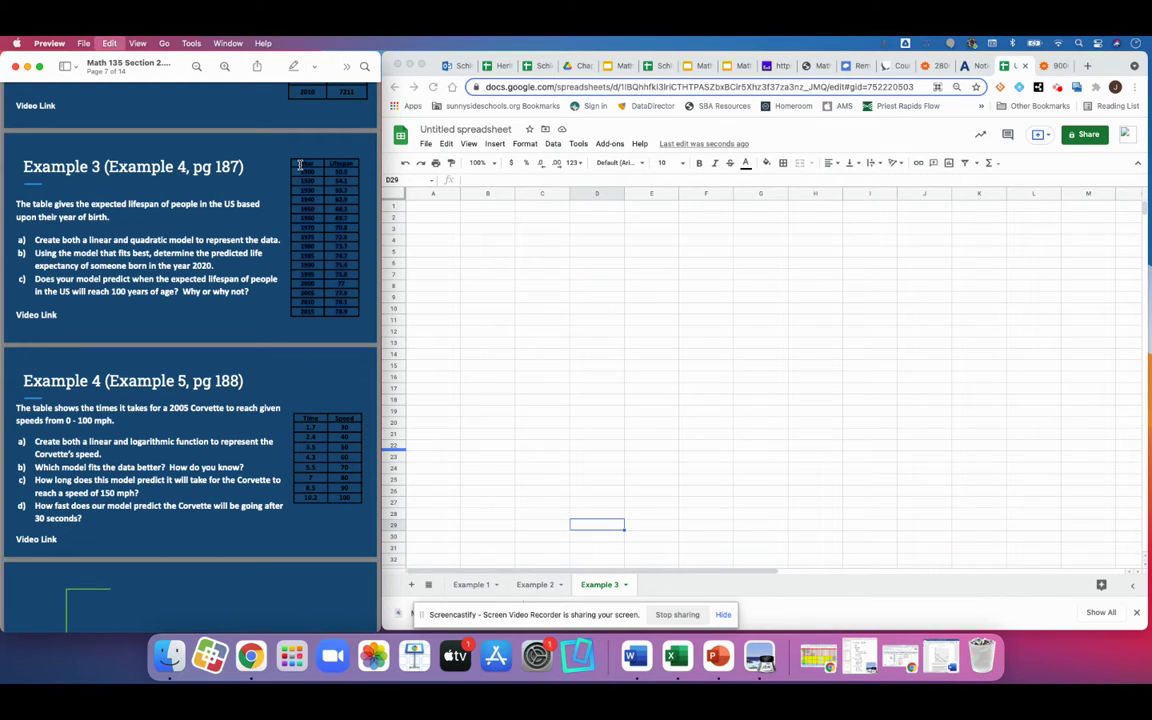
left_click(499, 219)
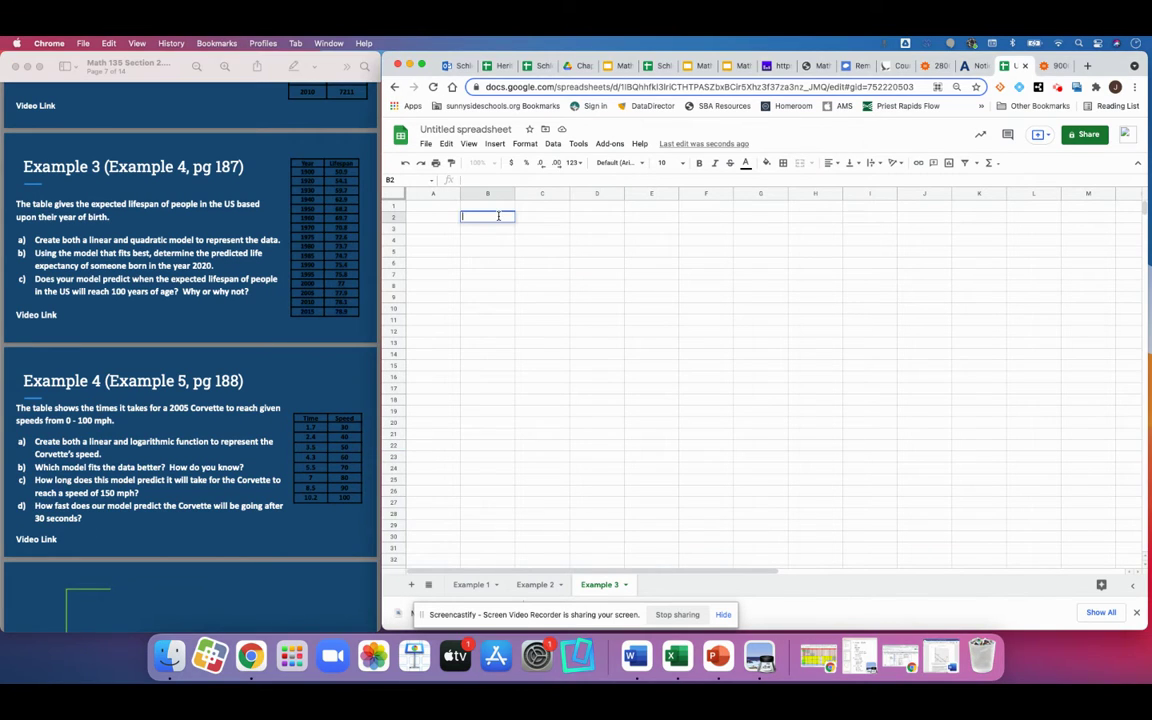
key("cmd+v")
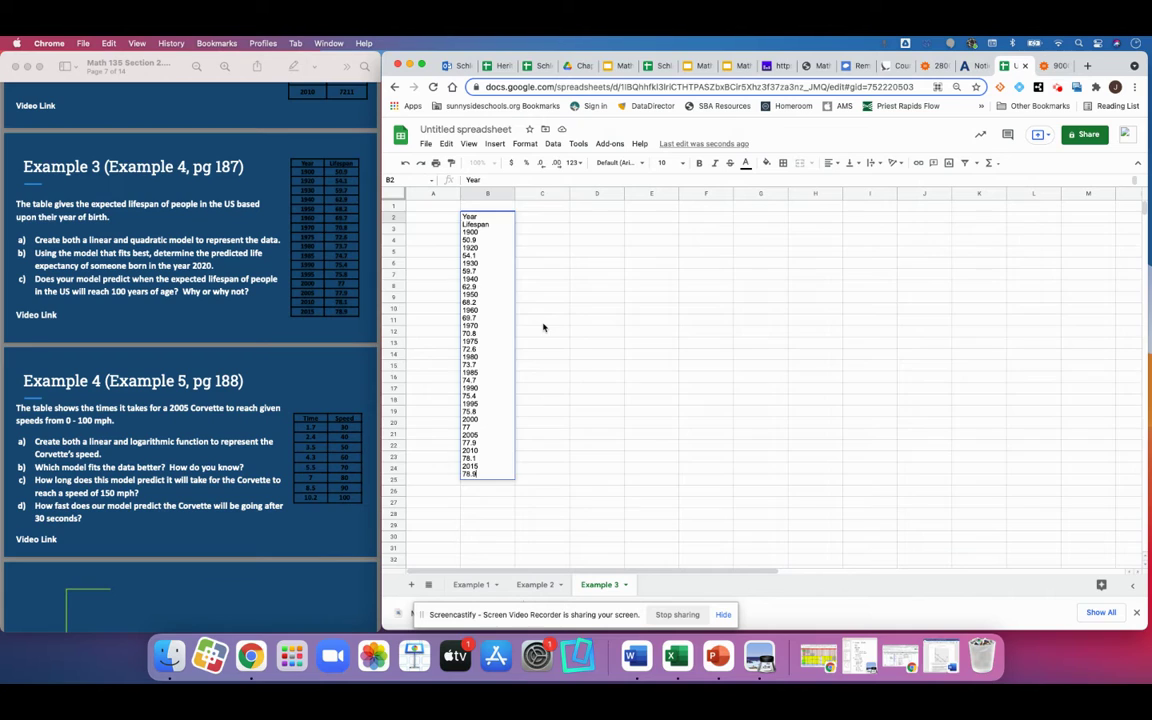
key("cmd+z")
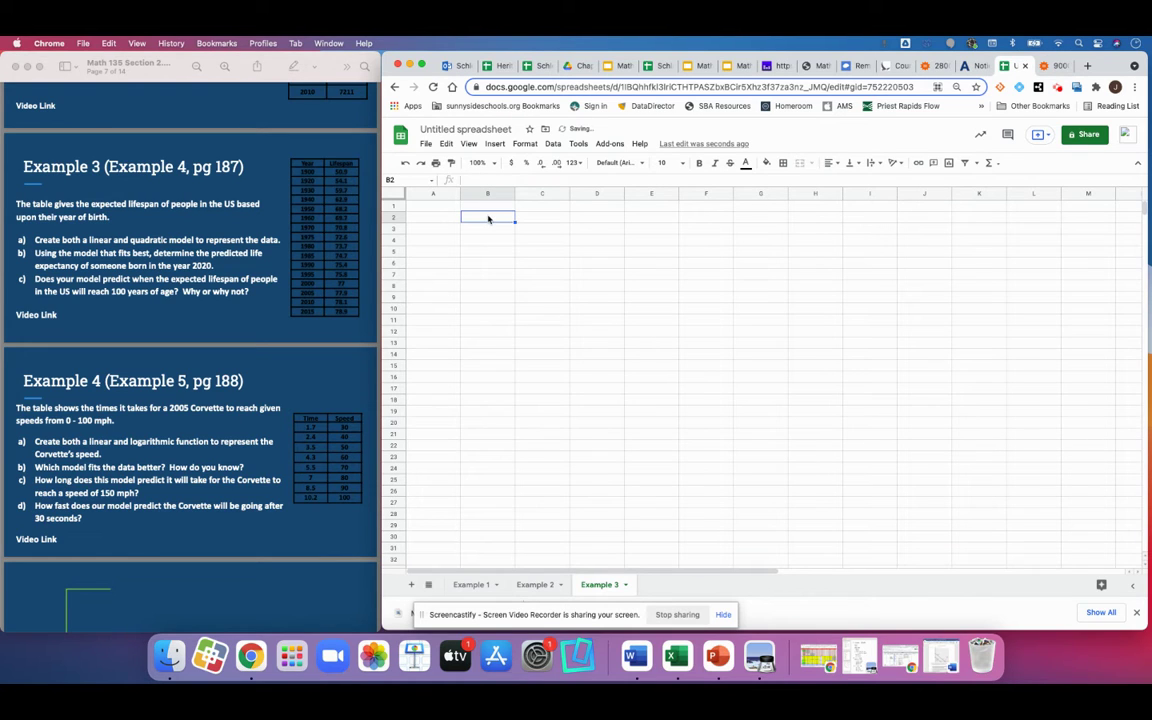
key("cmd+v")
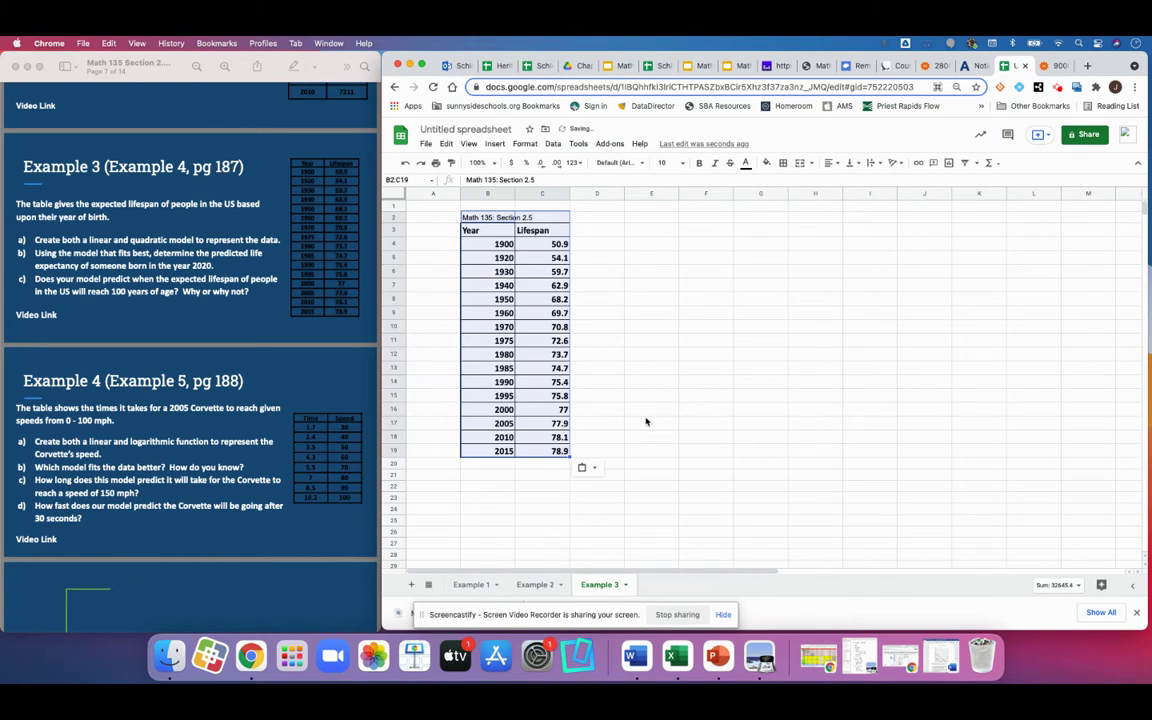
left_click(646, 422)
Delete the leftover 'Math 135: Section 2.5' title from B2.
left_click(480, 219)
key("Delete")
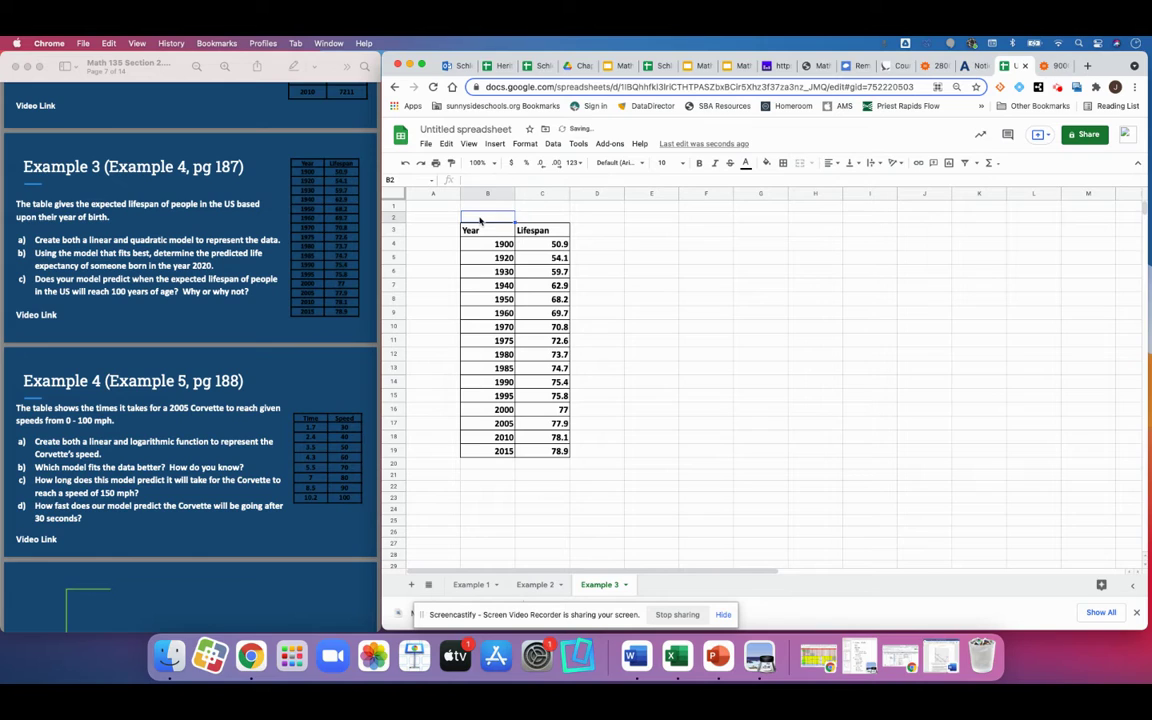
left_click(643, 315)
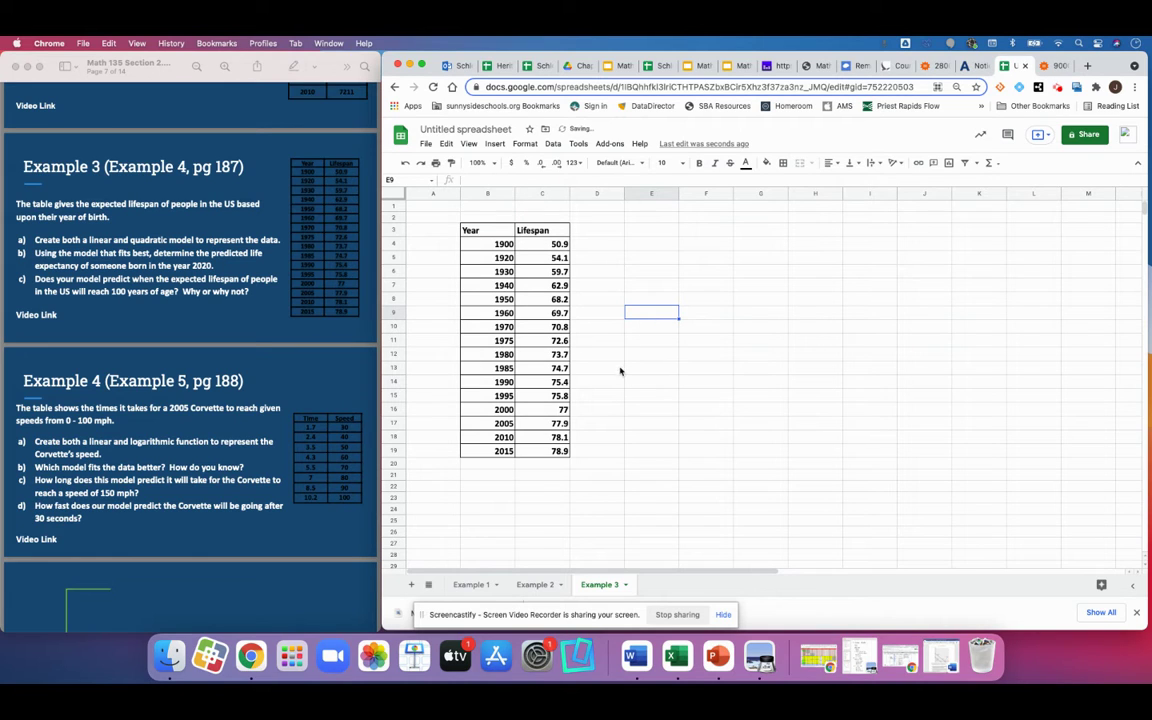
Insert a column left of Lifespan headed 'Years past 1900' and autofit its width.
left_click(540, 193)
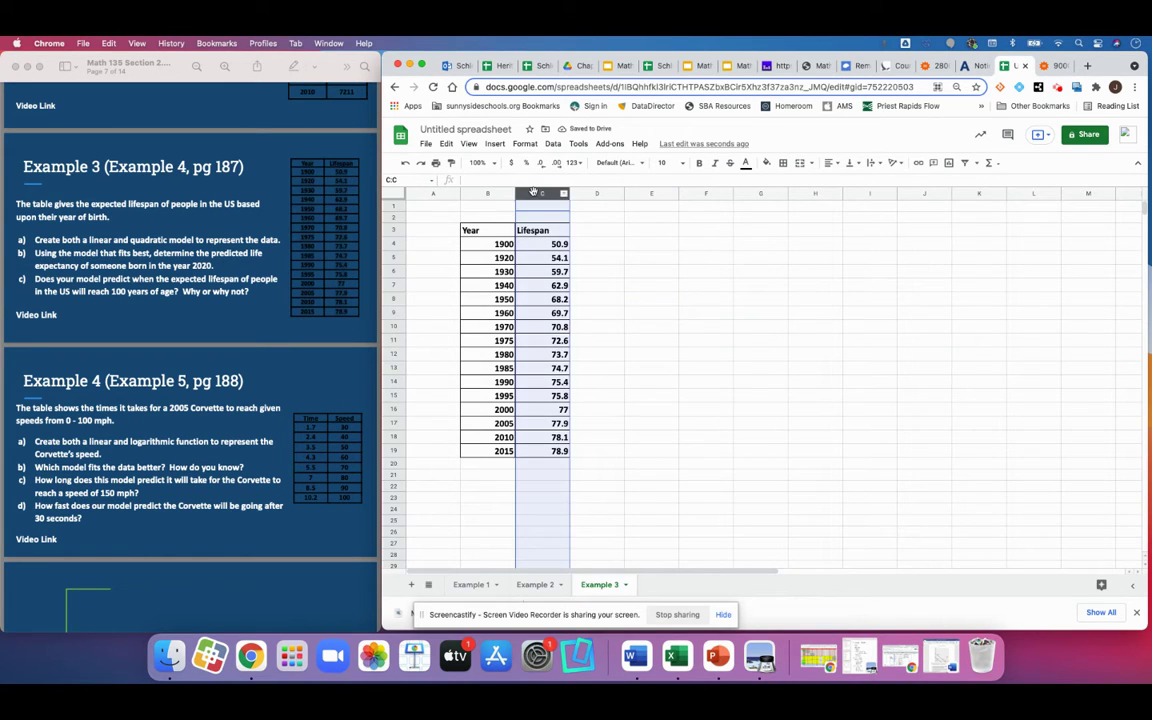
right_click(540, 193)
left_click(567, 272)
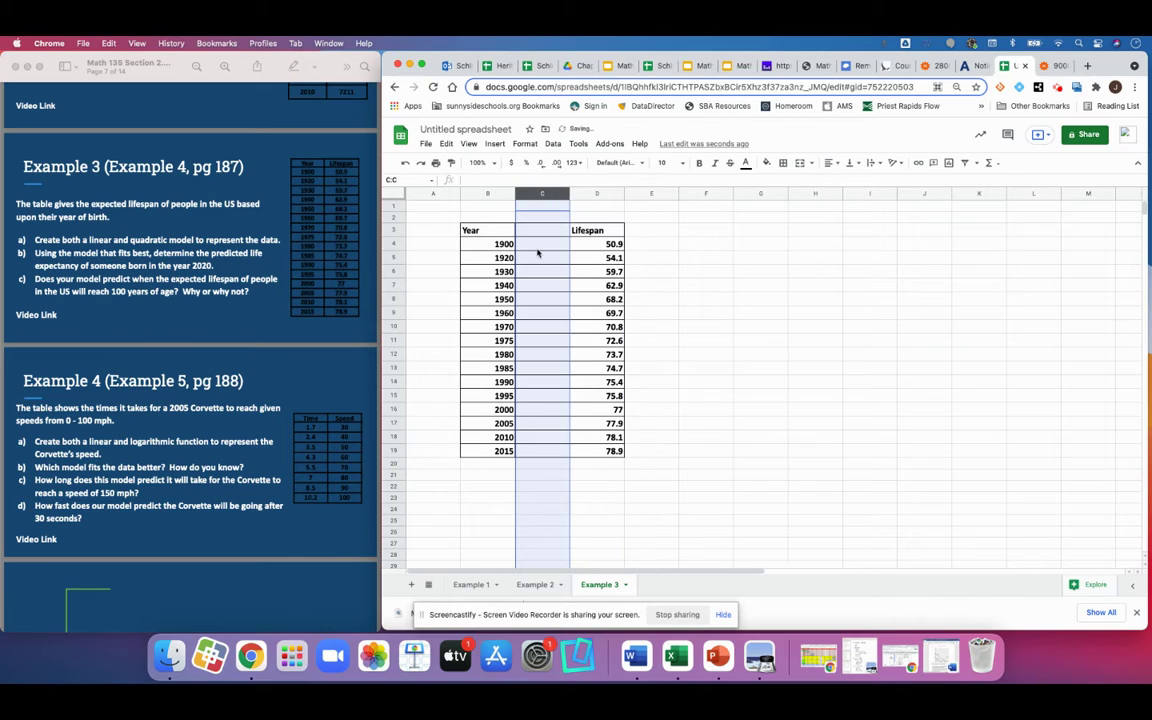
left_click(532, 230)
type("Ye")
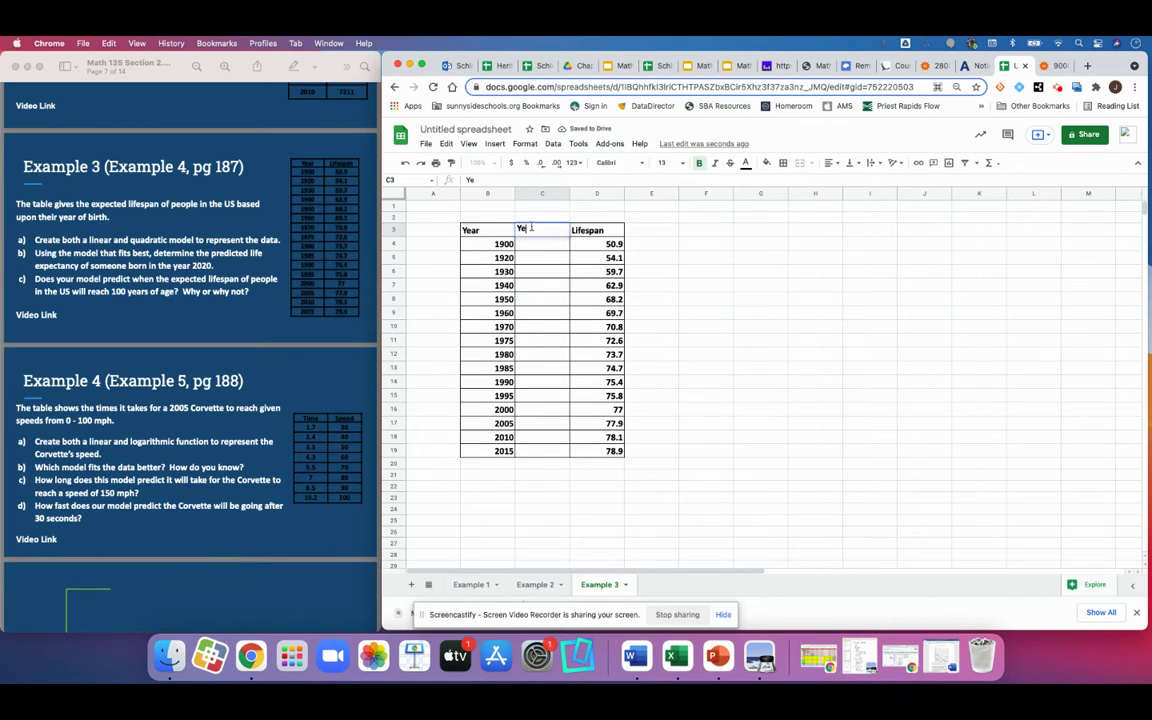
type("ars past 1900")
key("Return")
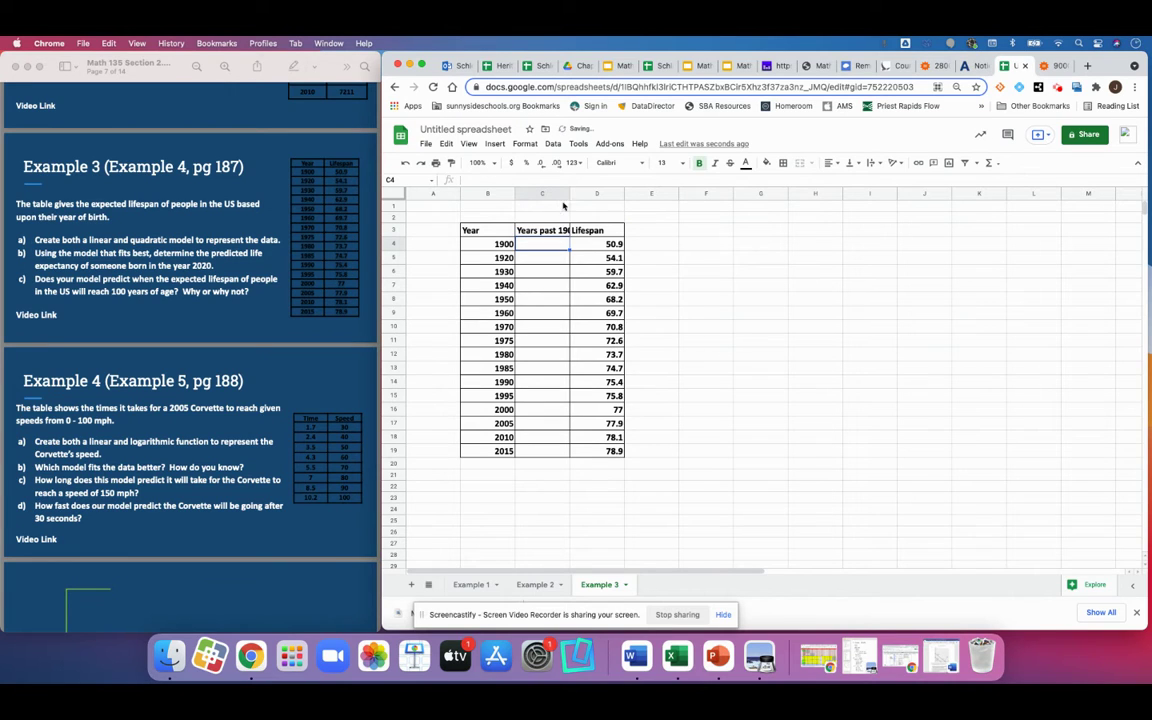
double_click(569, 193)
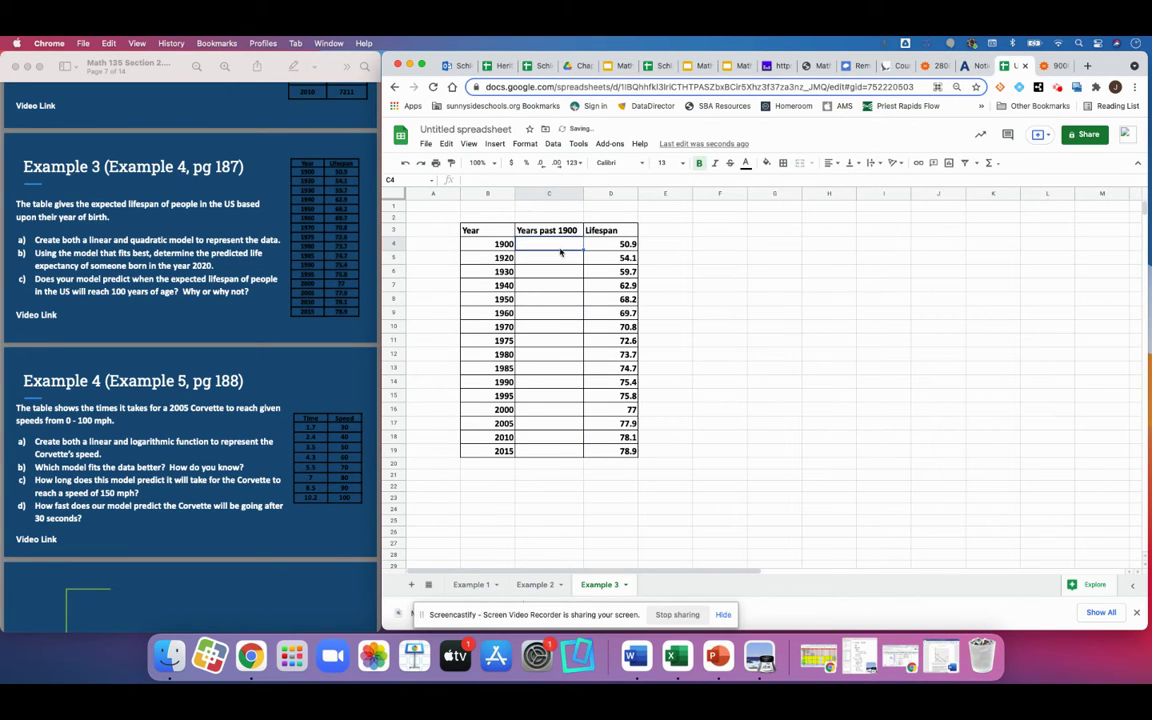
Enter 0, 20, 30, 40, 50 and 60 for the years 1900–1960.
type("0")
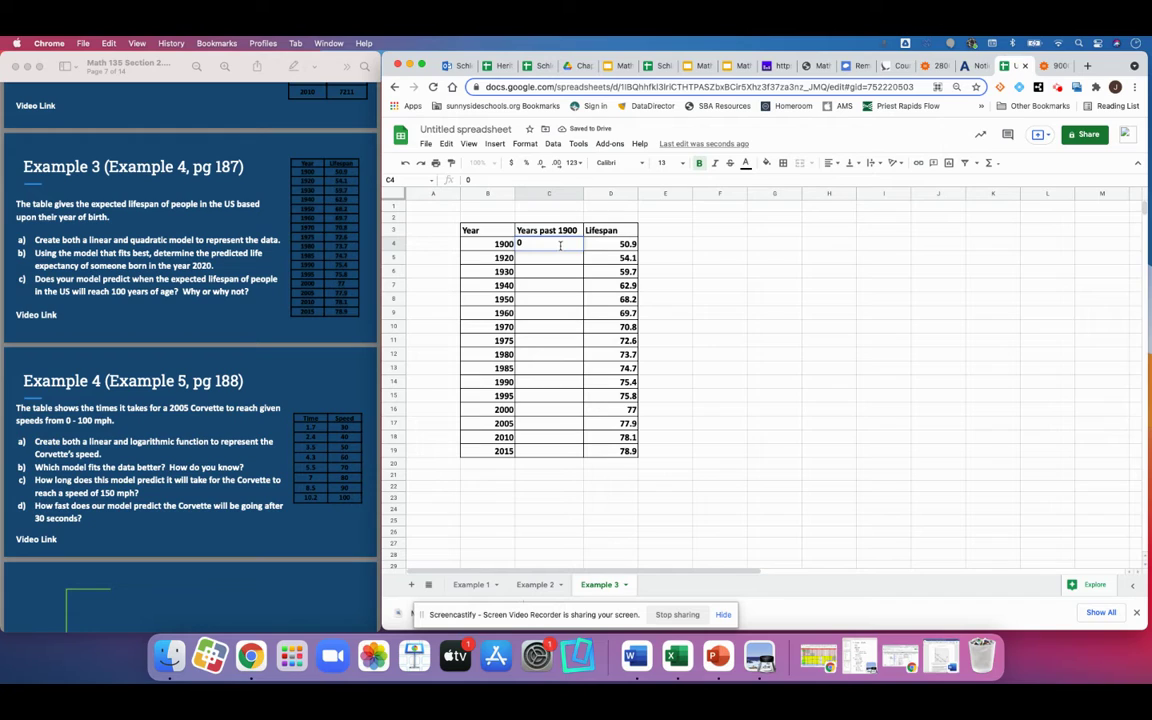
key("Return")
type("20")
key("Return")
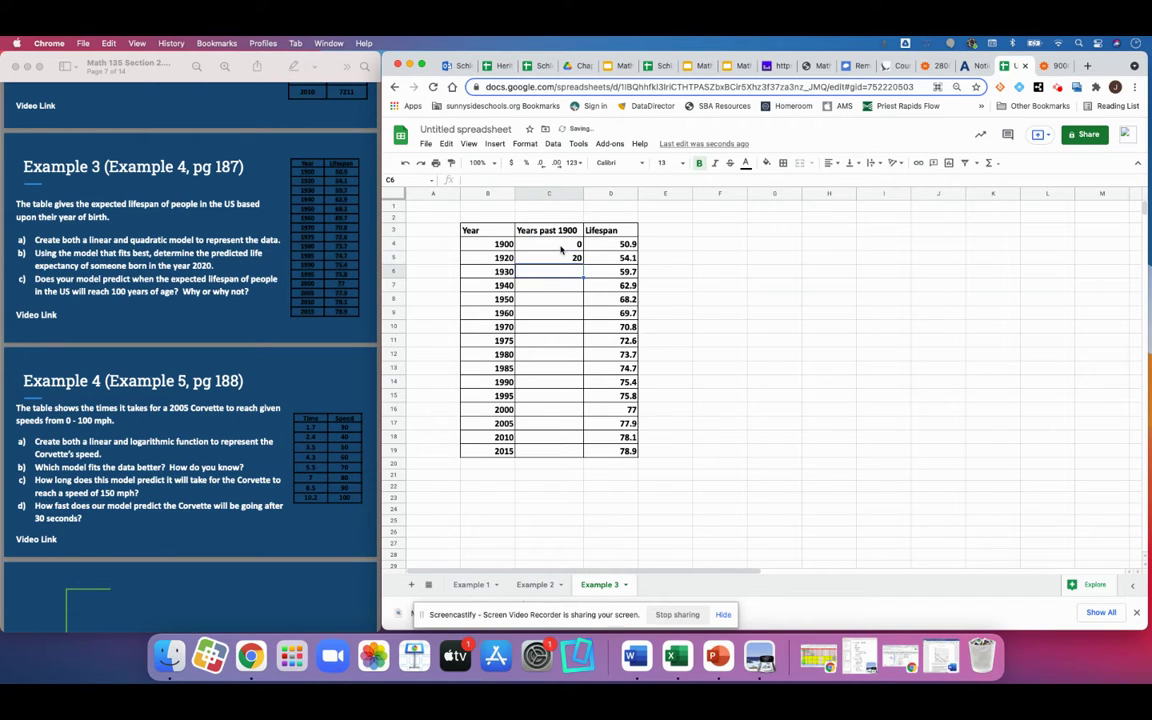
type("30")
key("Return")
type("40")
key("Return")
type("50")
key("Return")
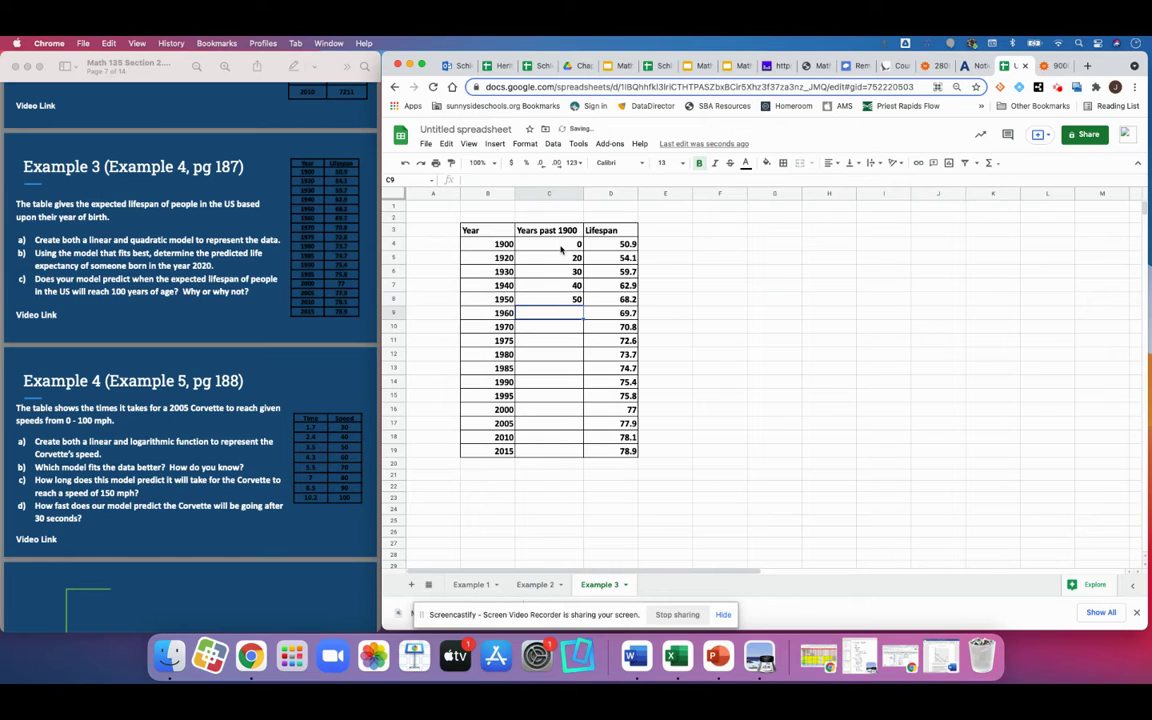
type("60")
key("Return")
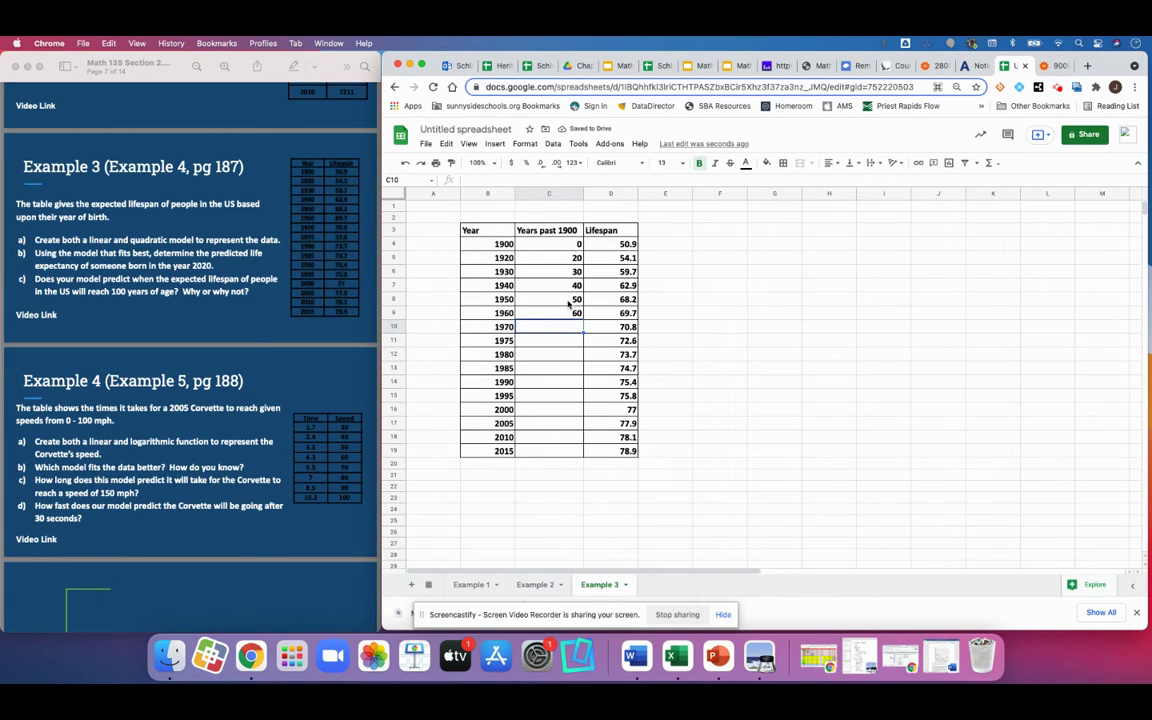
left_click_drag(568, 304, 530, 382)
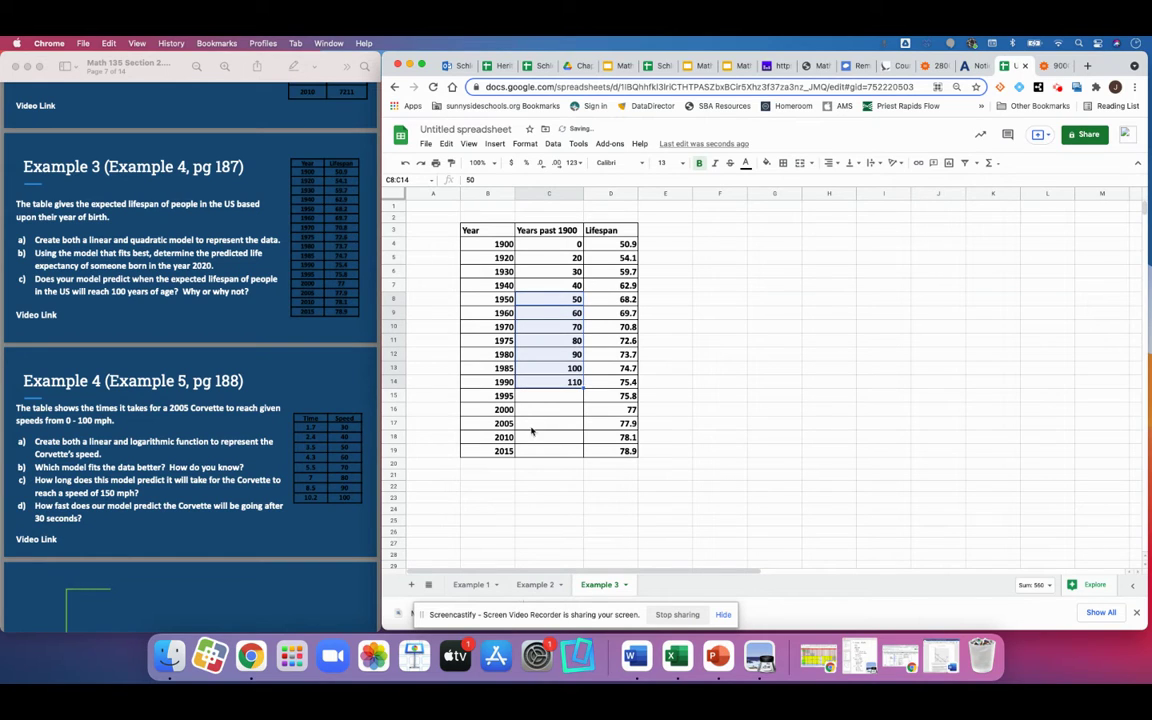
key("super+z")
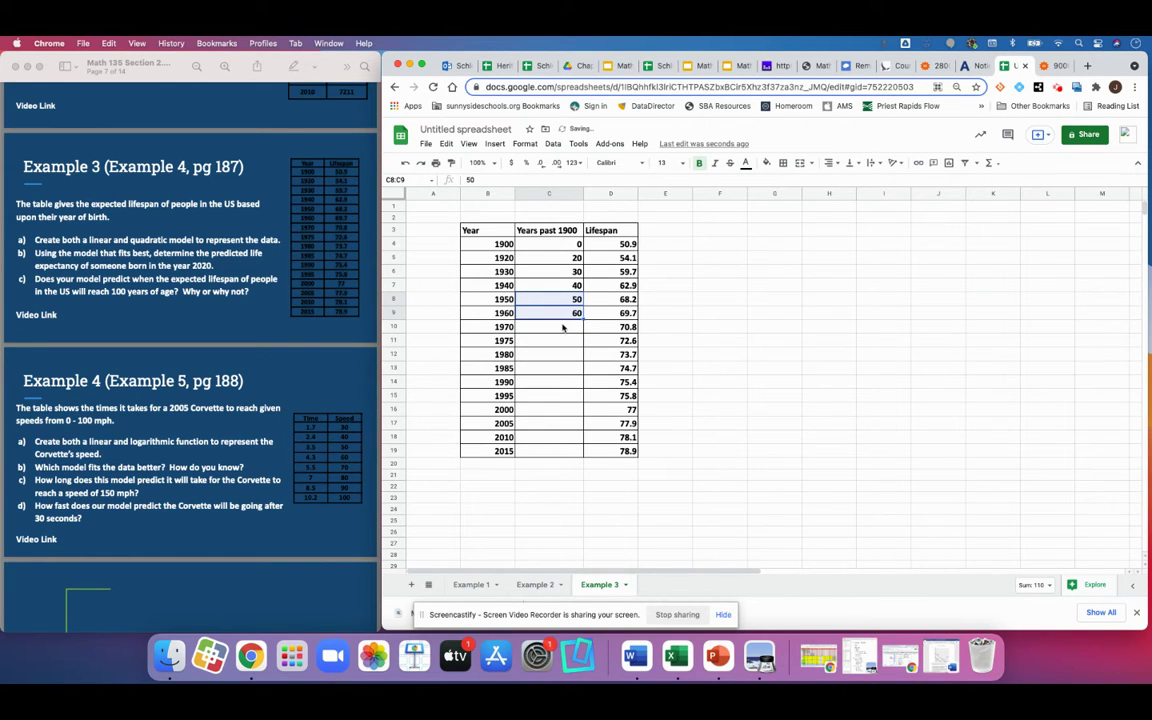
Enter 10 for 1970 and 5 for each year from 1975 to 2015.
left_click(563, 328)
type("10")
key("Return")
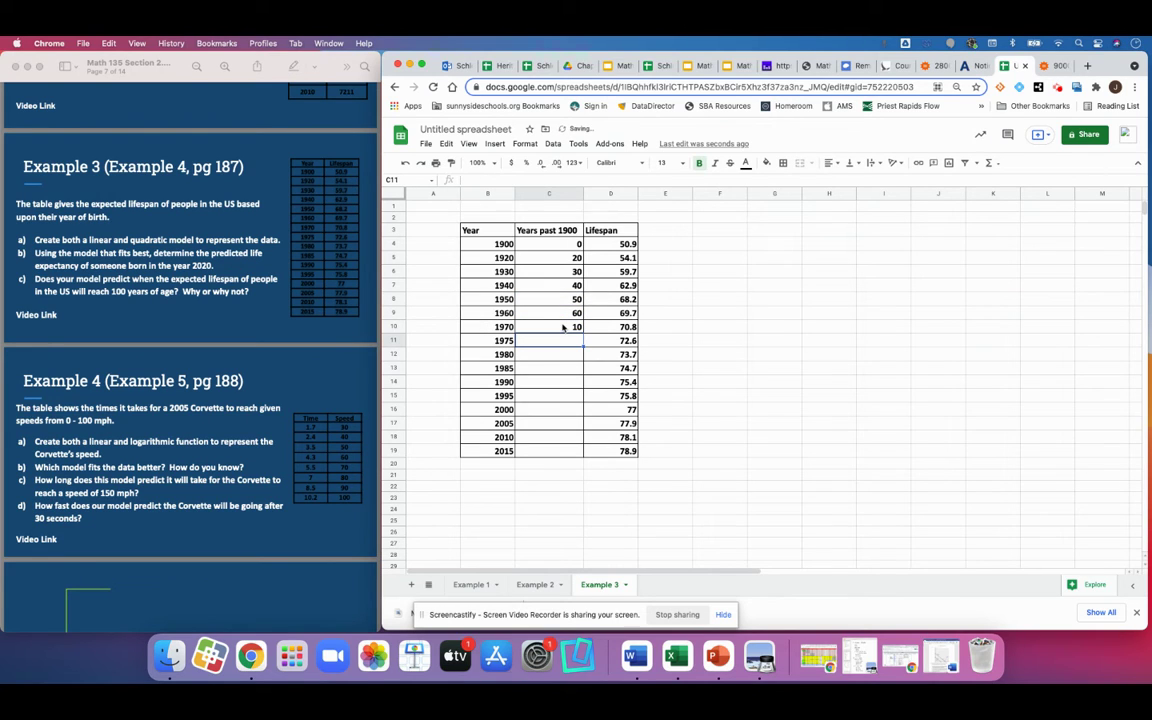
type("5")
key("Return")
type("5")
key("Return")
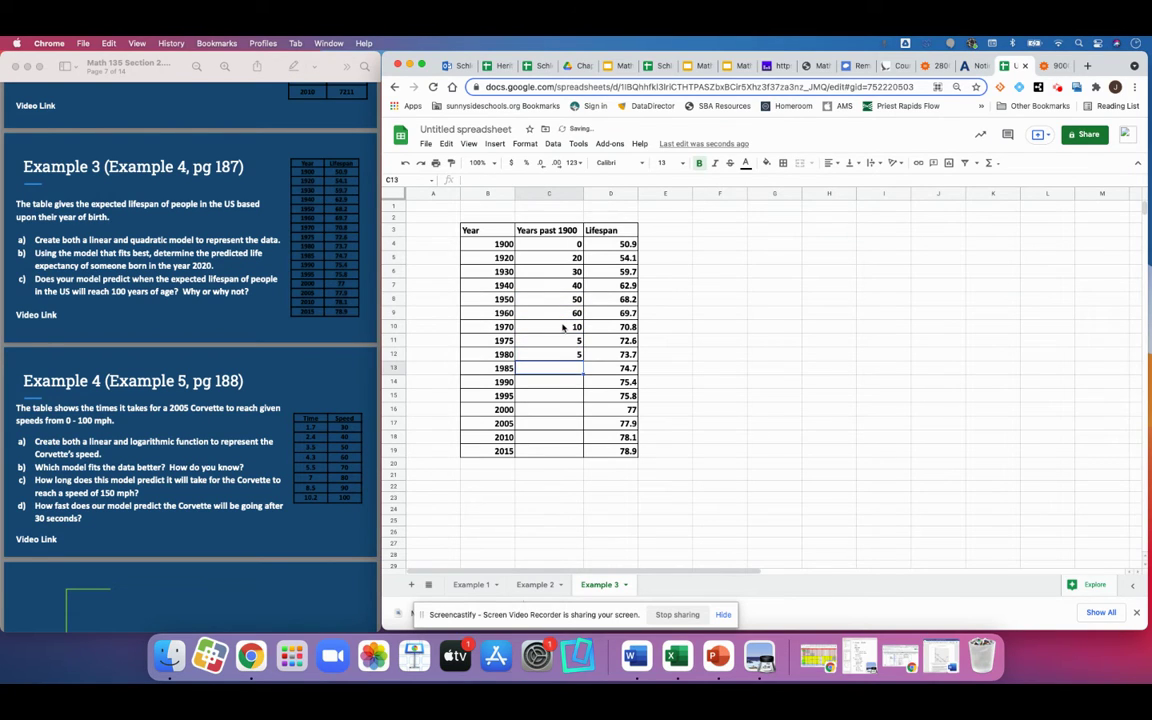
type("5")
key("Return")
type("5")
key("Return")
type("5")
key("Return")
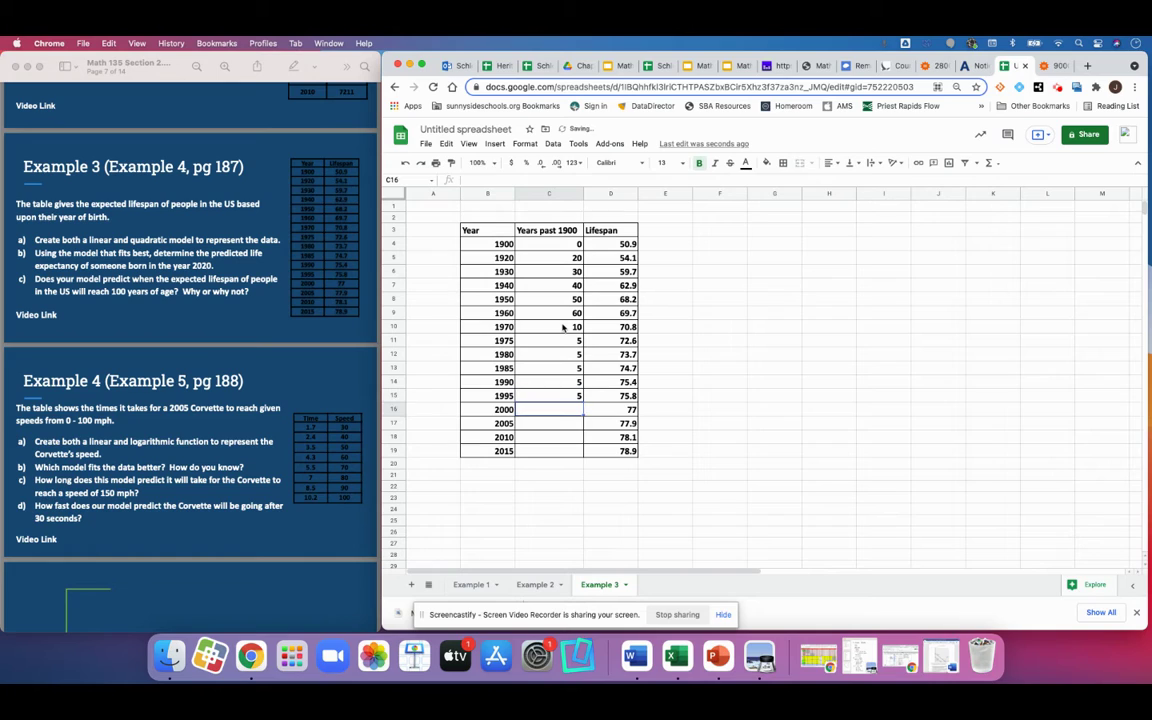
type("5")
key("Return")
type("5")
key("Return")
type("5")
key("Return")
type("5")
key("Return")
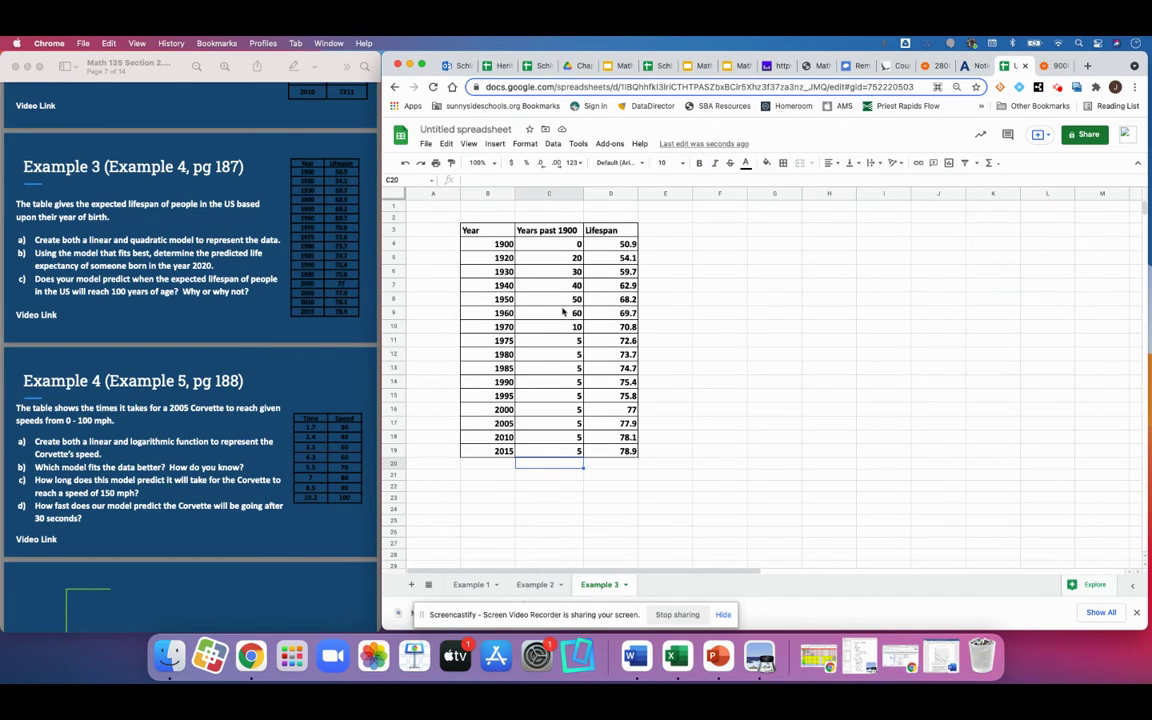
left_click(553, 259)
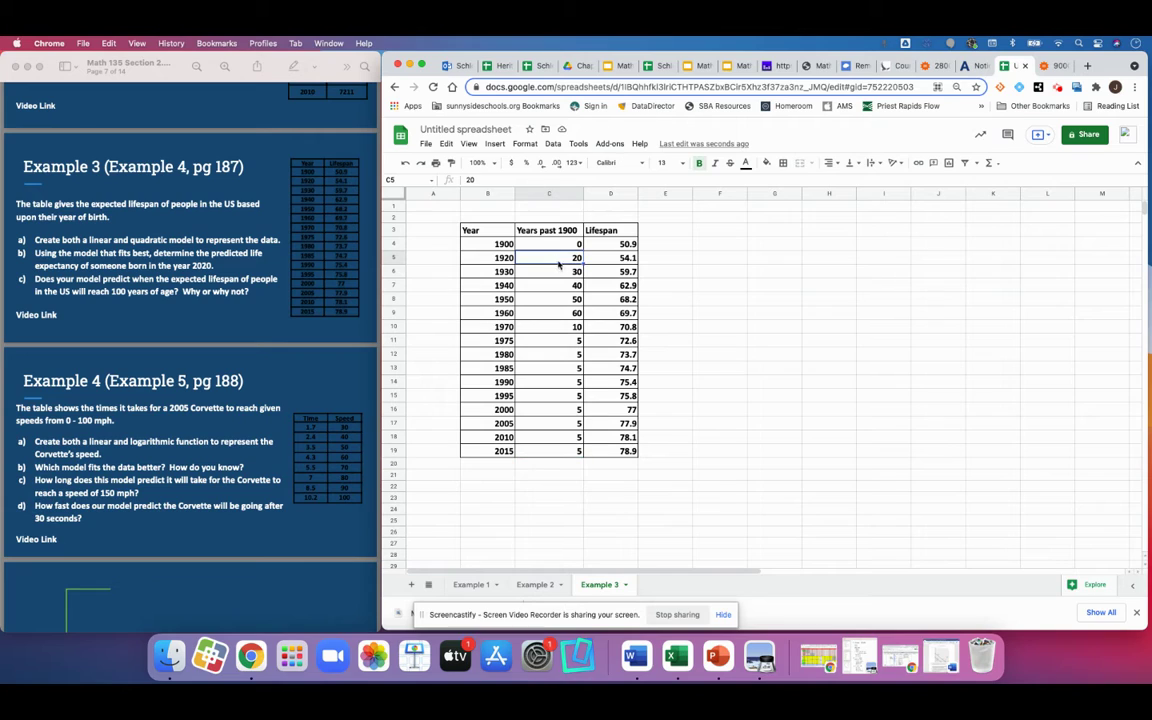
Correct the 1970–1985 offsets to 70, 75, 80 and 85.
left_click(560, 272)
left_click(560, 328)
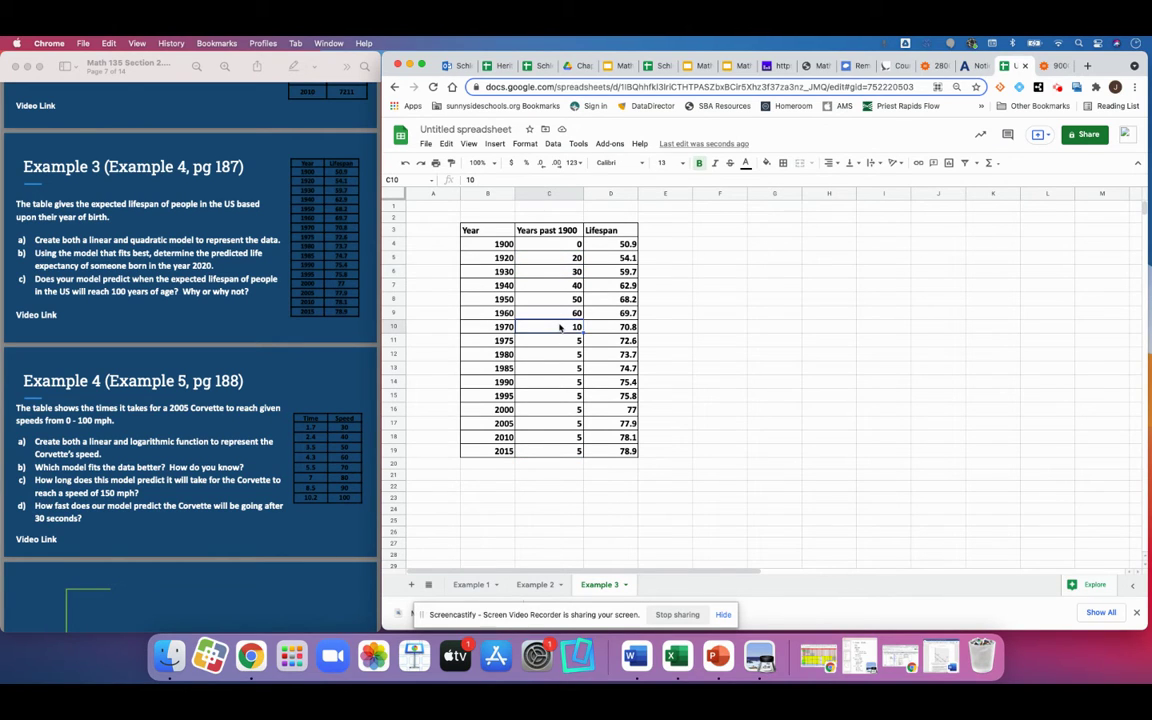
type("70")
key("Return")
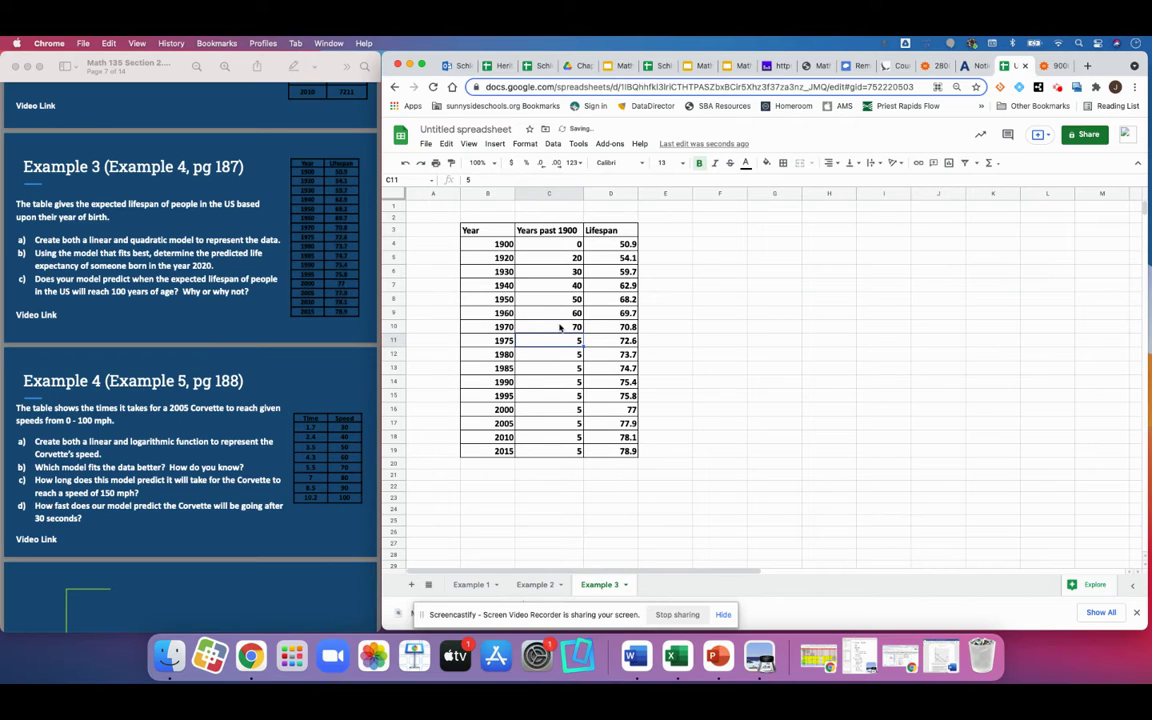
type("75")
key("Return")
type("80")
key("Return")
type("85")
key("Return")
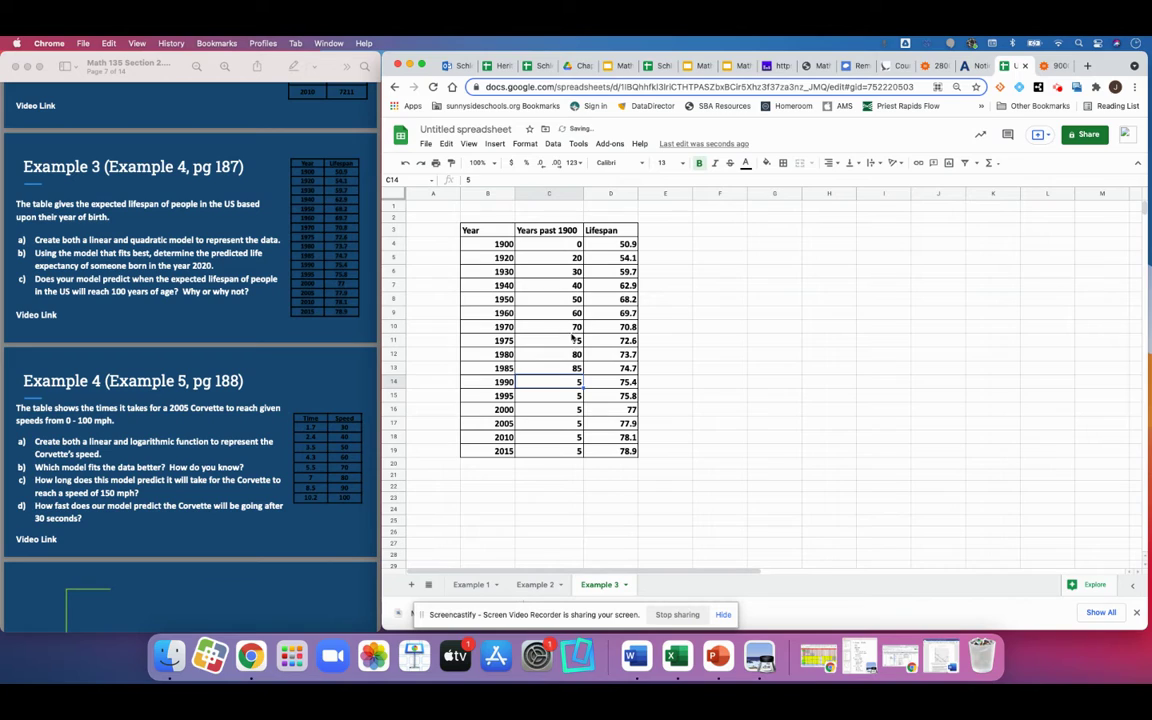
Extend the series down so the 1990–2015 rows read 90 through 115.
left_click_drag(566, 355, 576, 370)
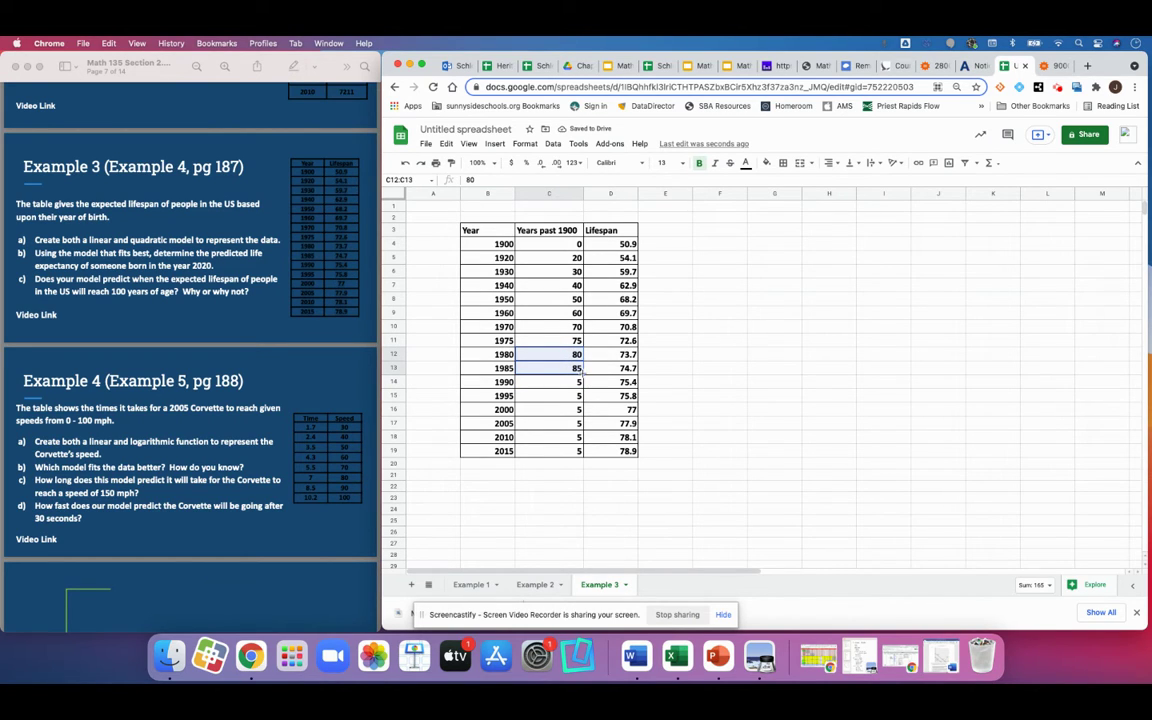
left_click_drag(583, 369, 582, 458)
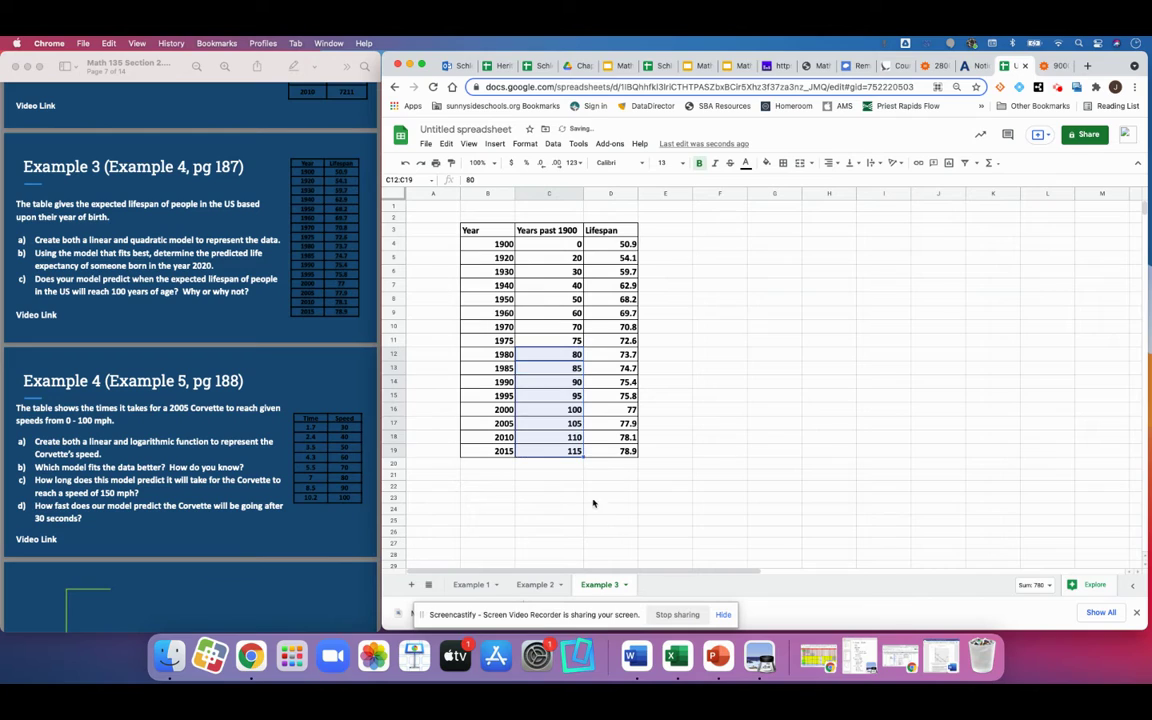
left_click(603, 521)
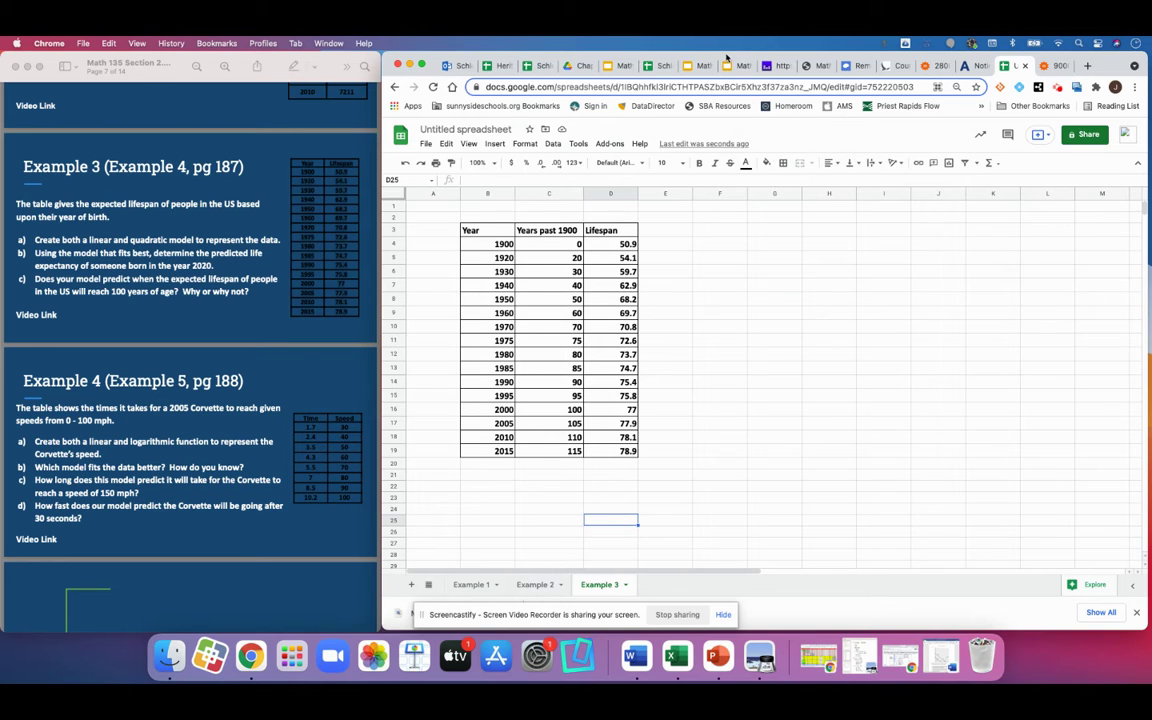
left_click_drag(727, 57, 631, 57)
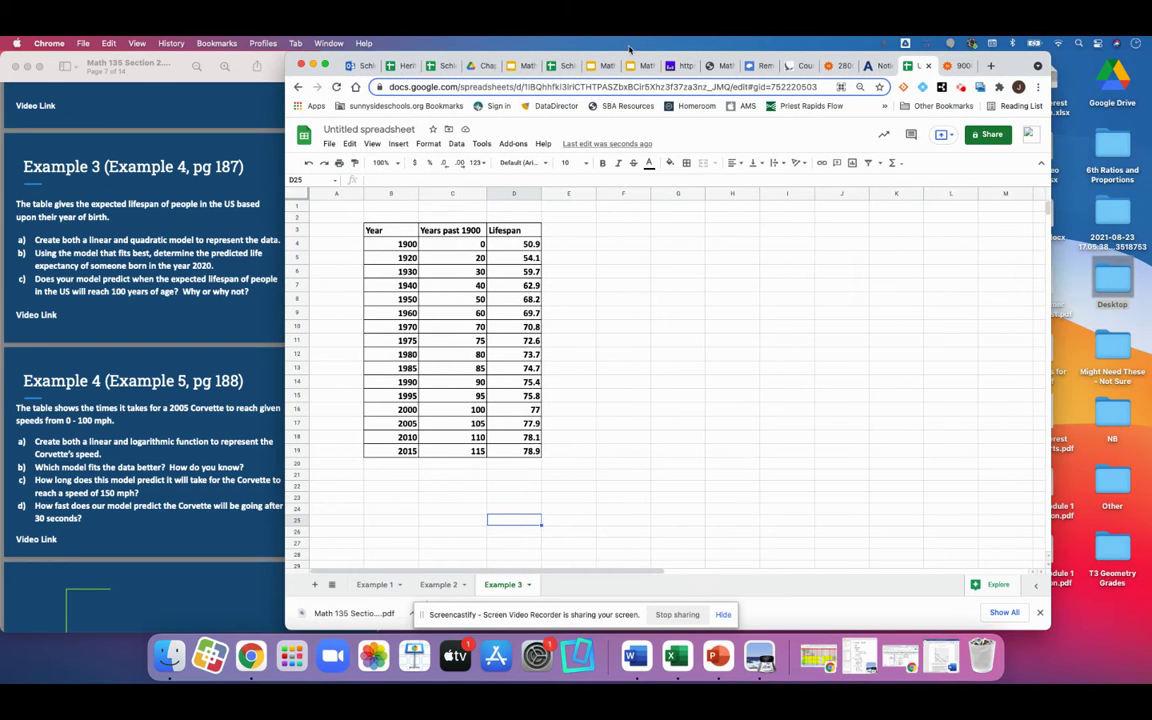
Set the whole sheet's font size to 14.
left_click(297, 194)
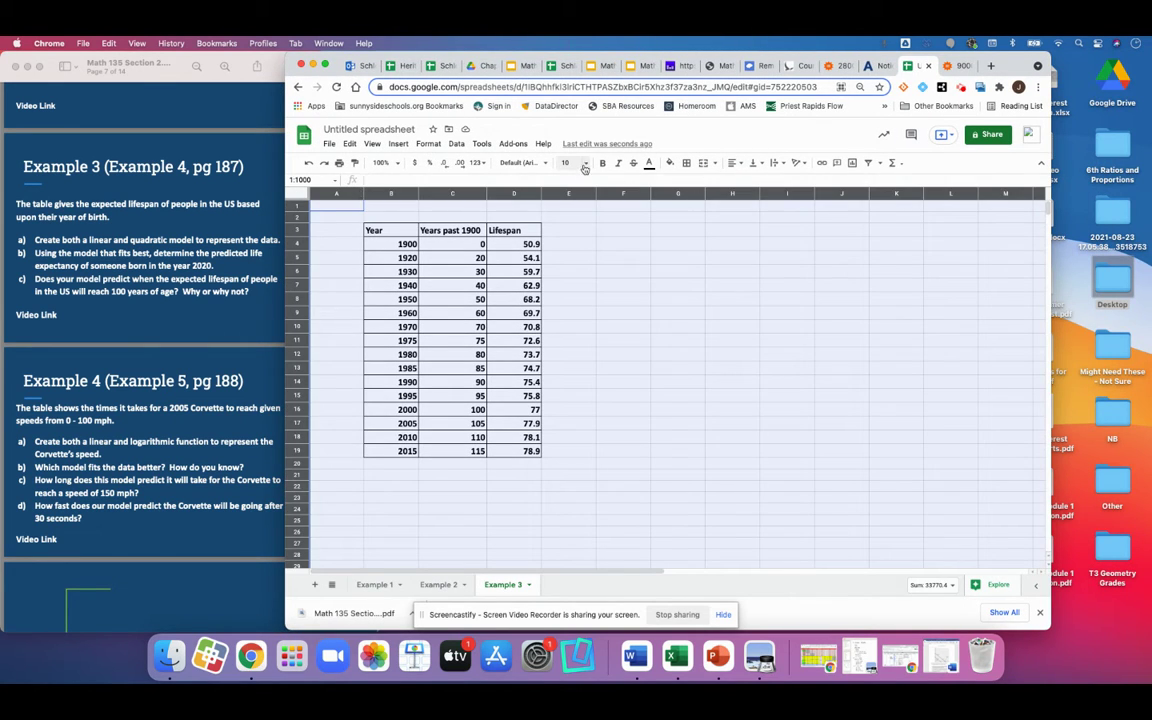
left_click(585, 168)
left_click(510, 278)
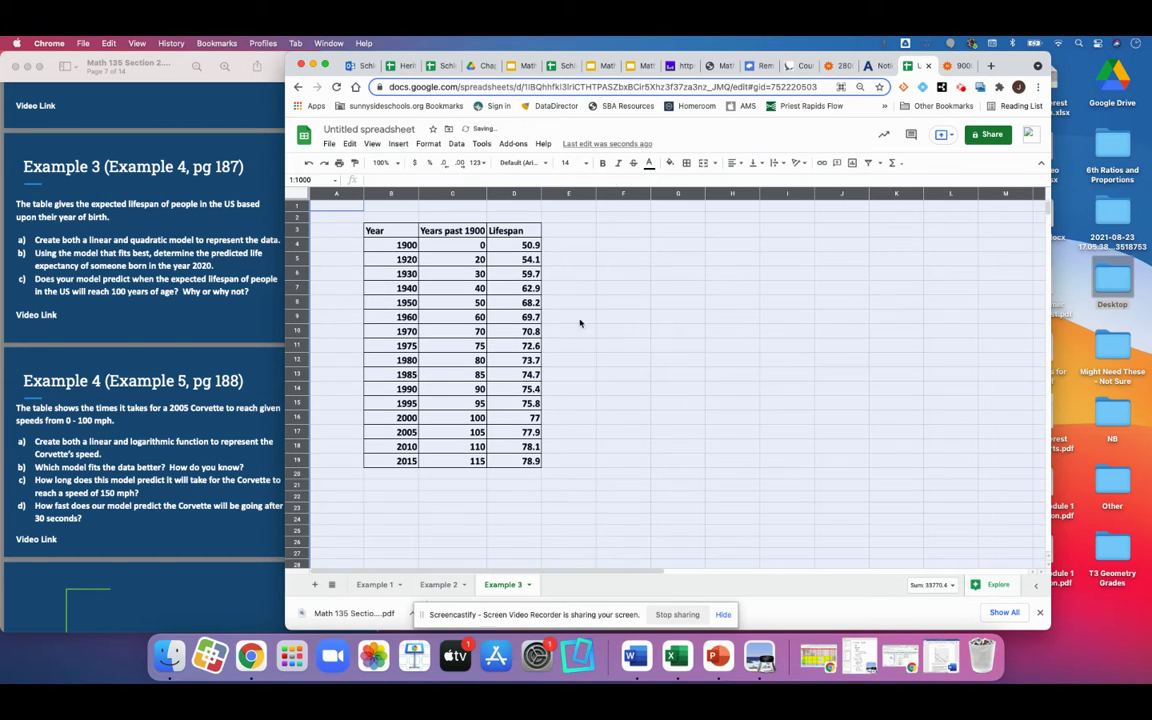
left_click(622, 404)
Insert a scatter chart of Lifespan against Years past 1900 from C3:D19.
left_click(452, 345)
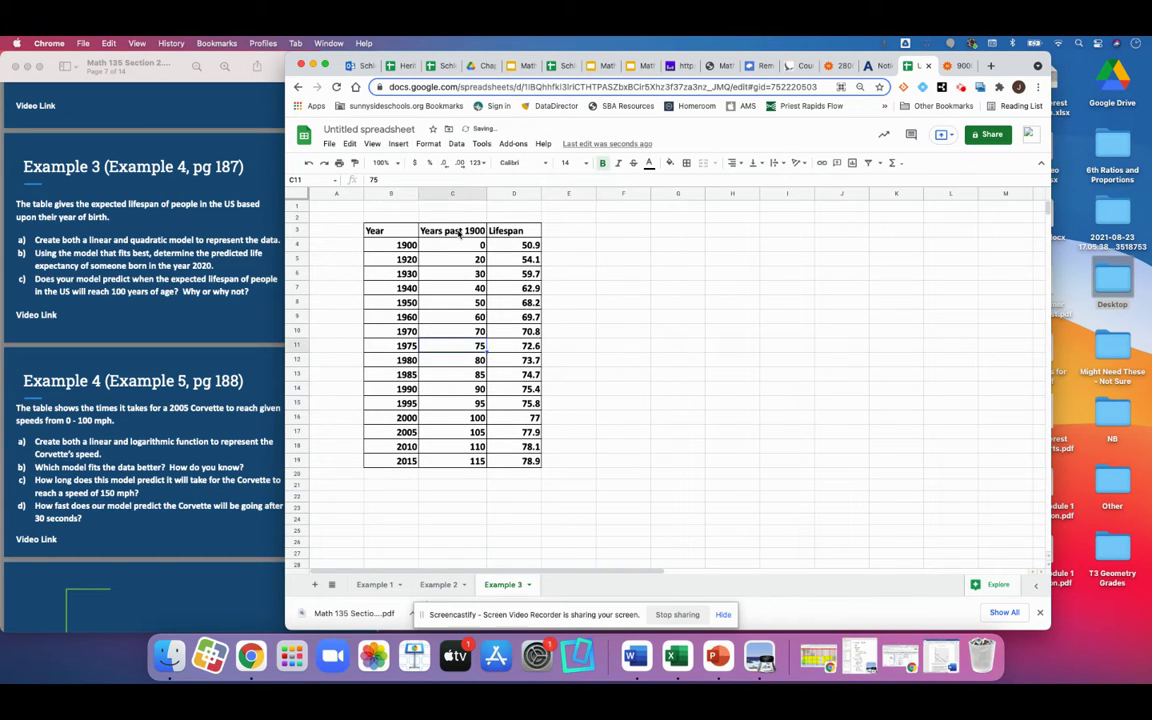
left_click_drag(459, 232, 508, 463)
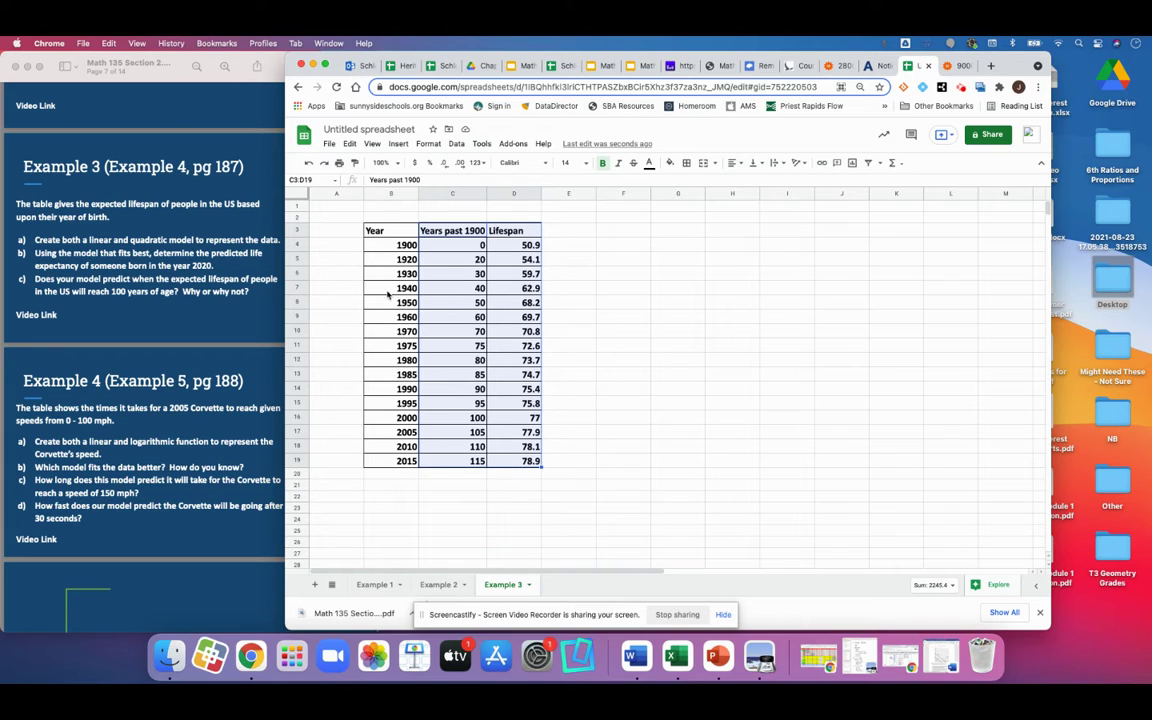
left_click(398, 144)
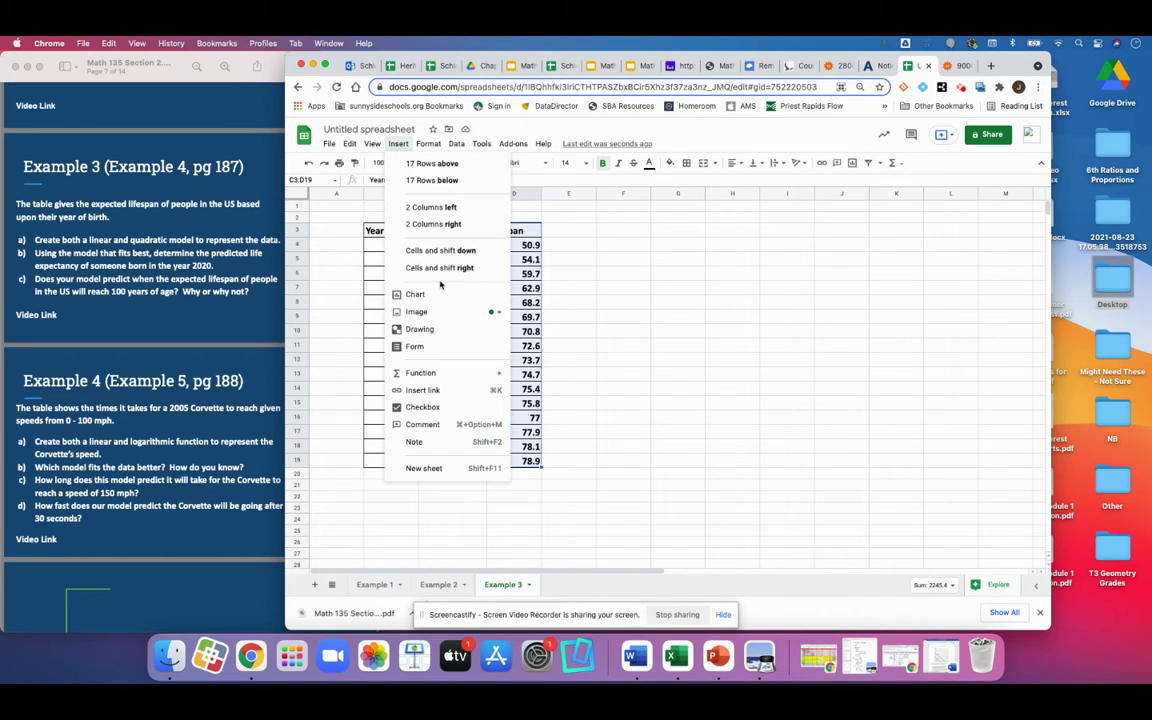
left_click(434, 297)
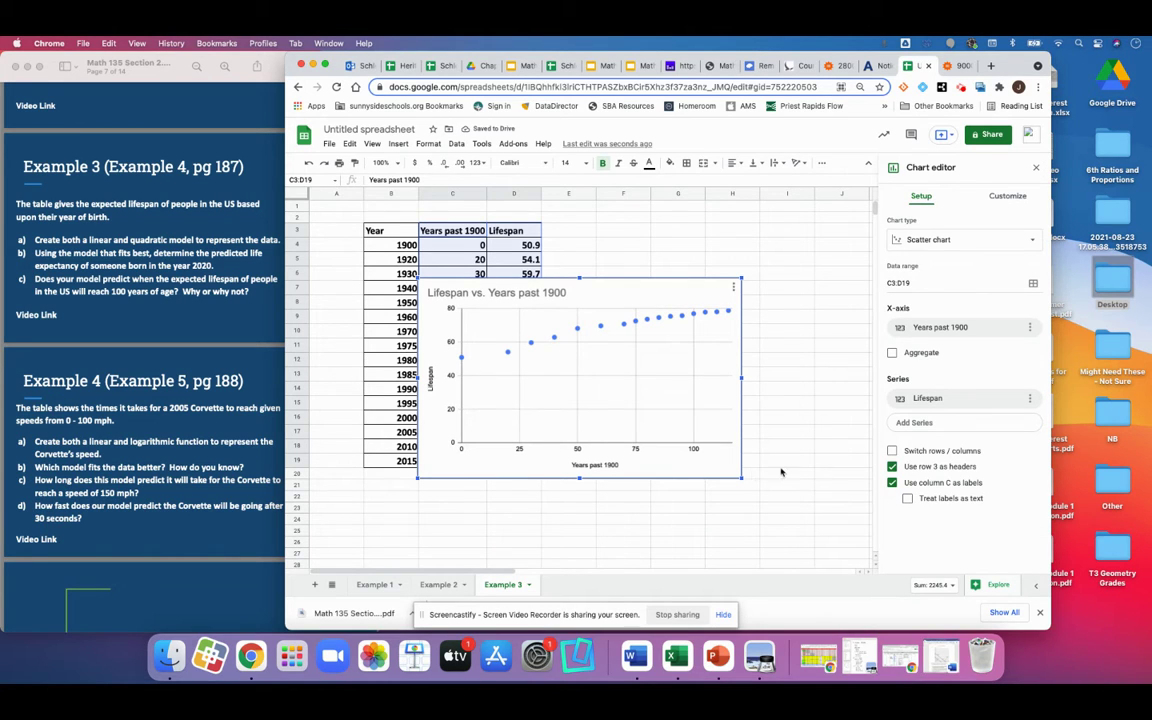
Enable a trendline on the Lifespan series, drawing a linear fit through the points.
left_click(997, 200)
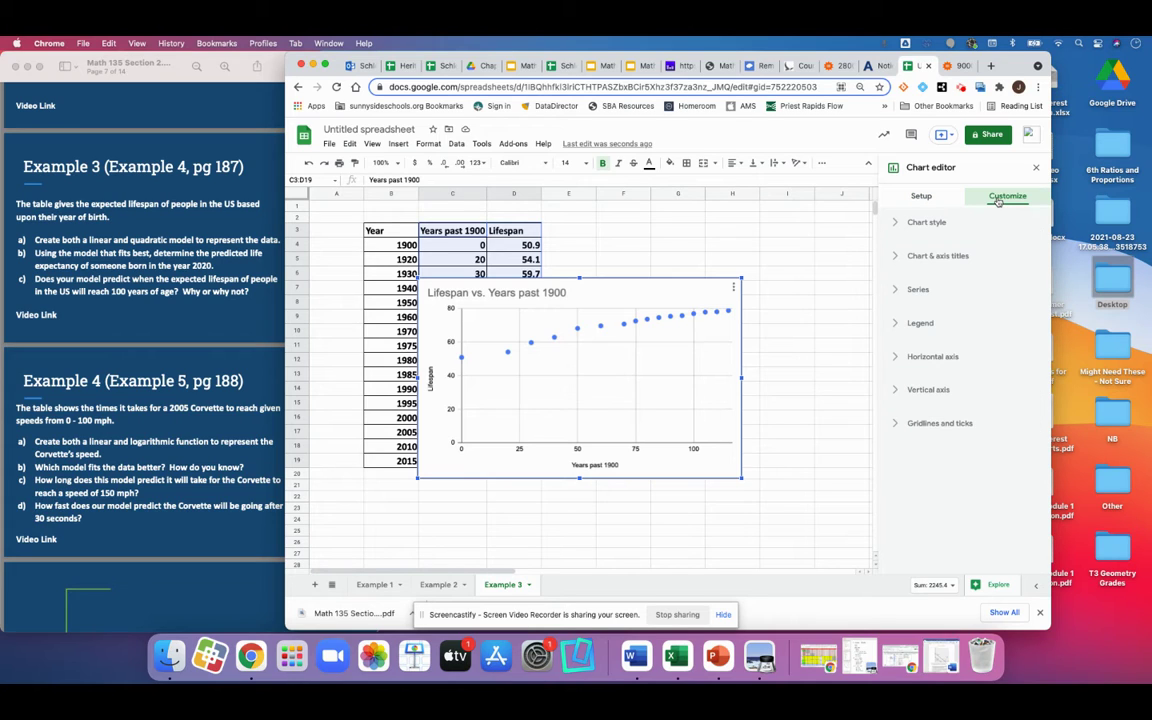
left_click(918, 290)
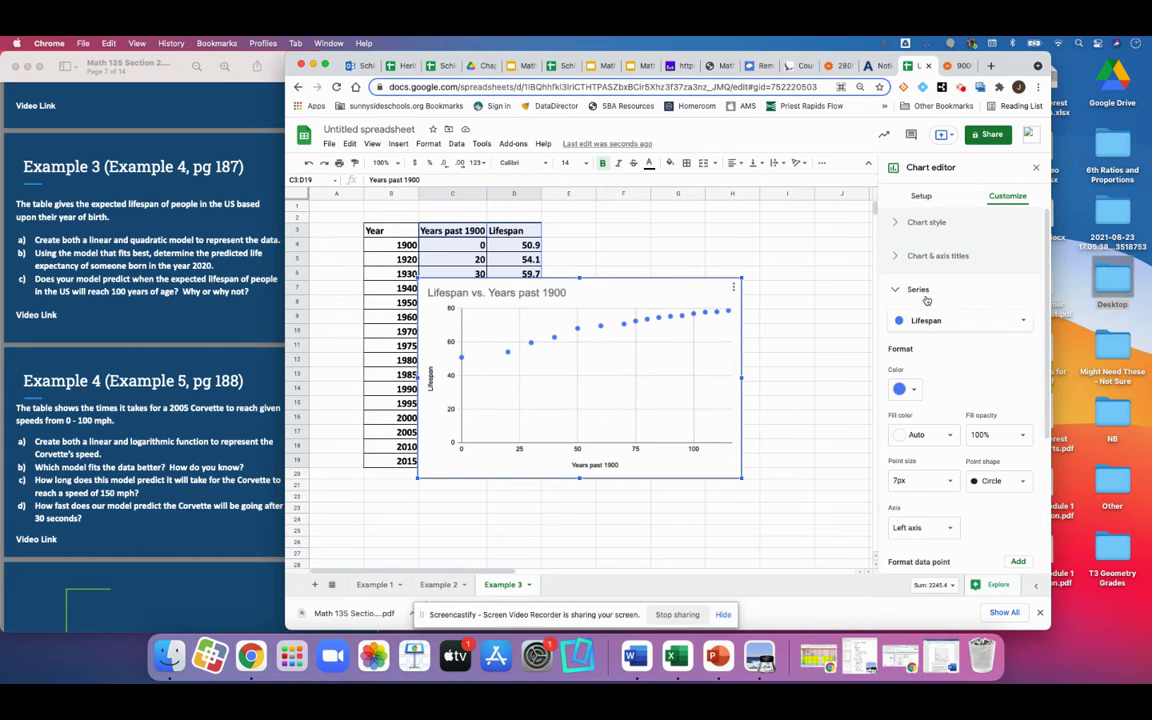
scroll(952, 358, "down", 5)
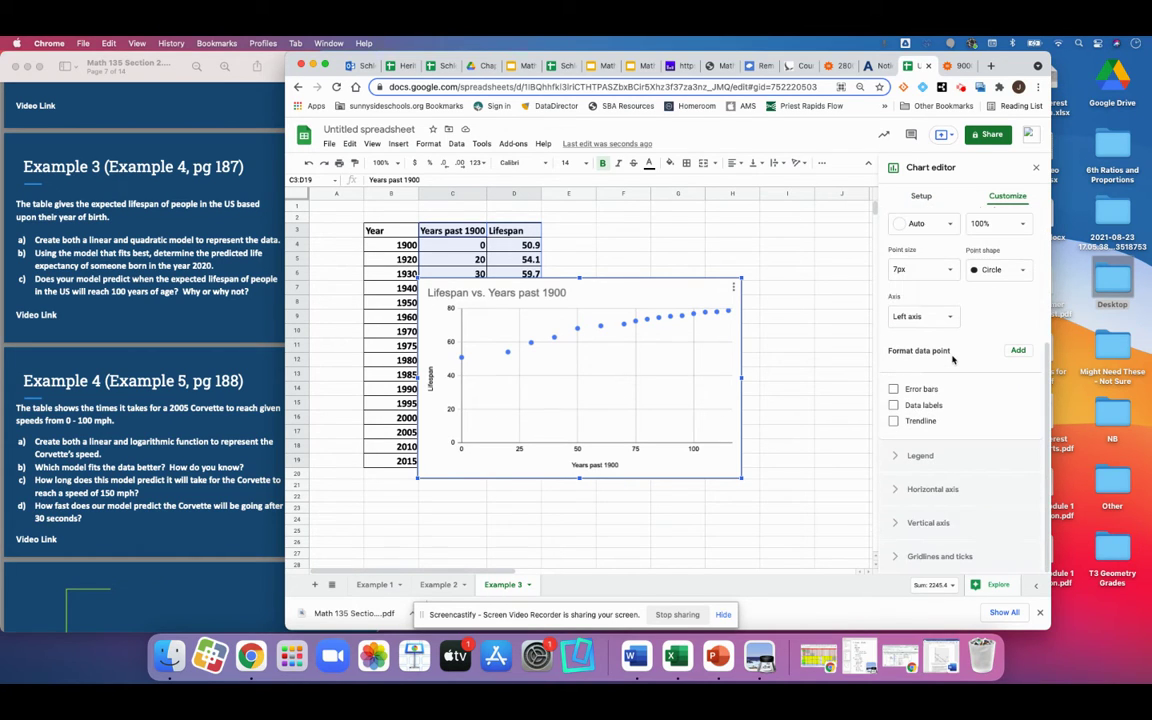
left_click(895, 422)
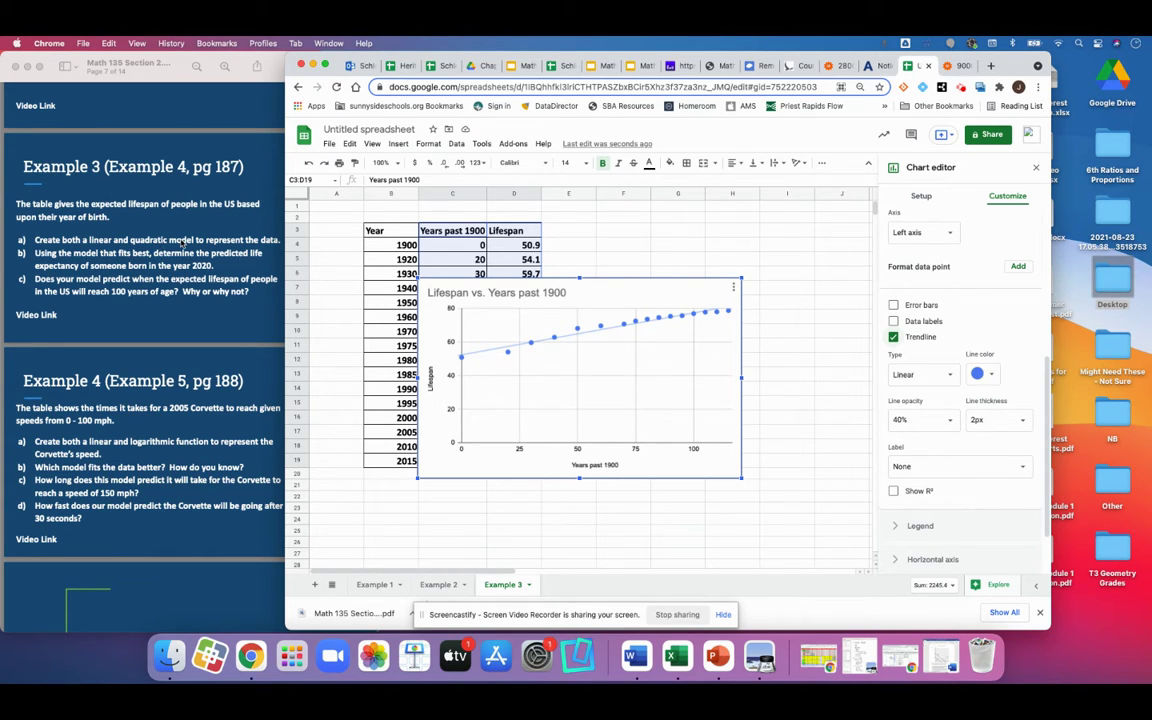
Show the trendline equation in the legend and paste 0.25*x + 52.4 into G3.
left_click(922, 467)
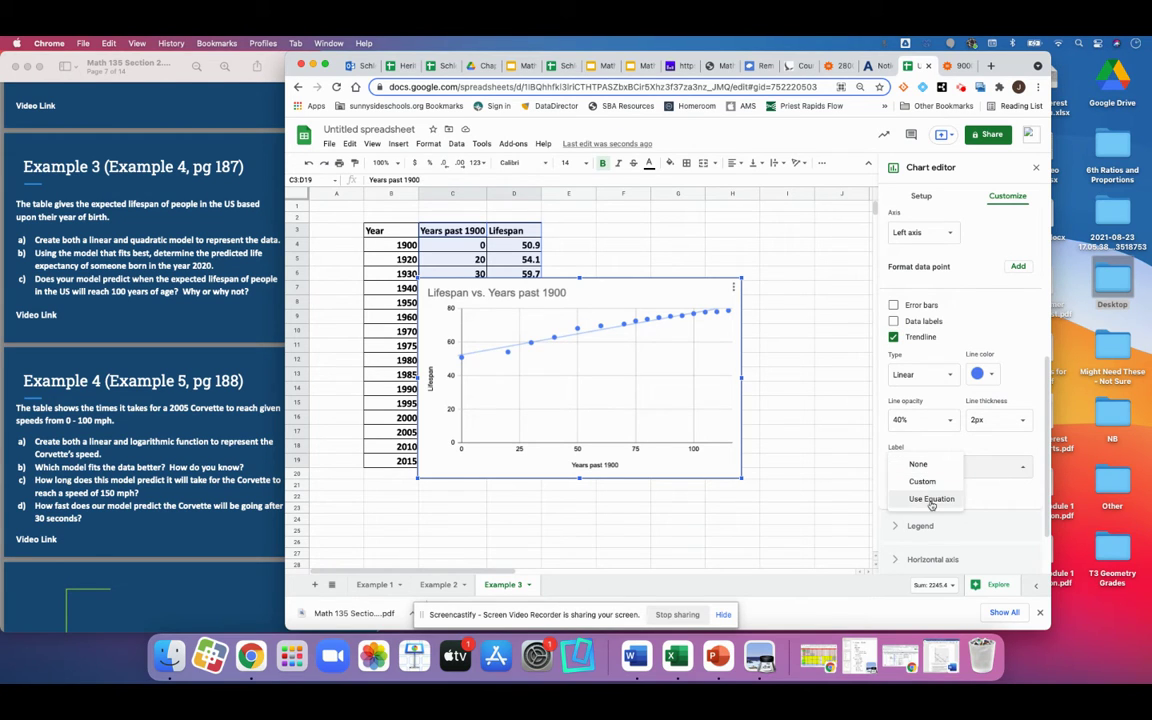
left_click(931, 498)
left_click(606, 310)
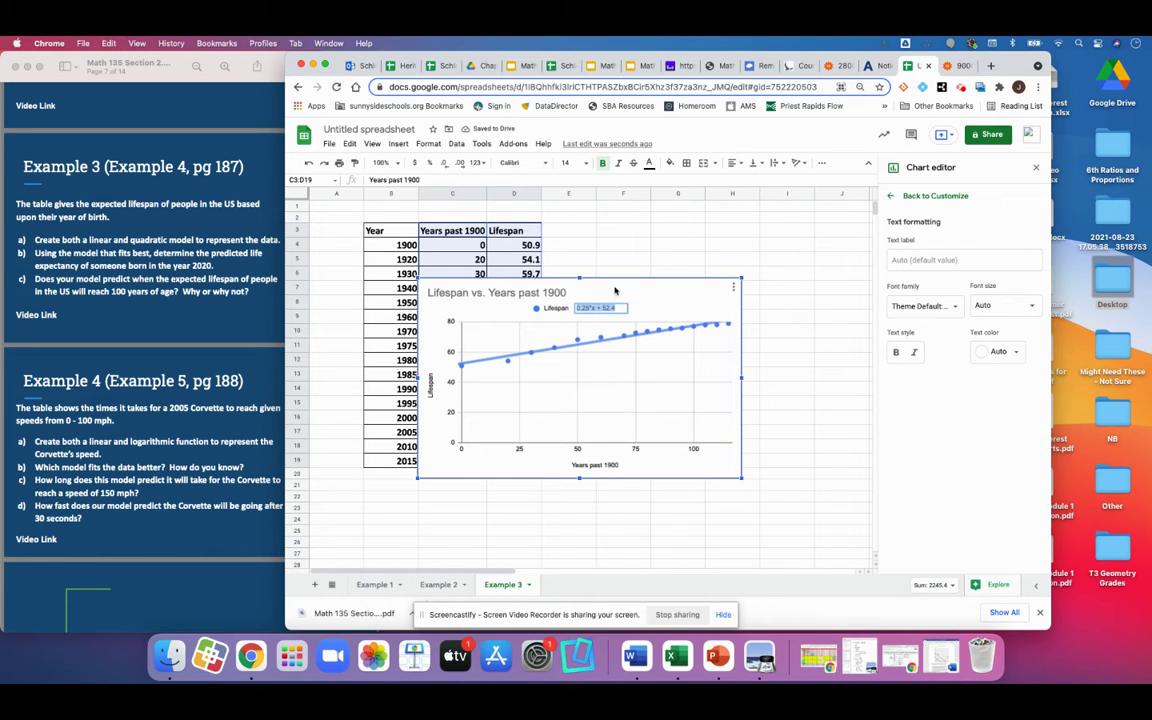
left_click(671, 233)
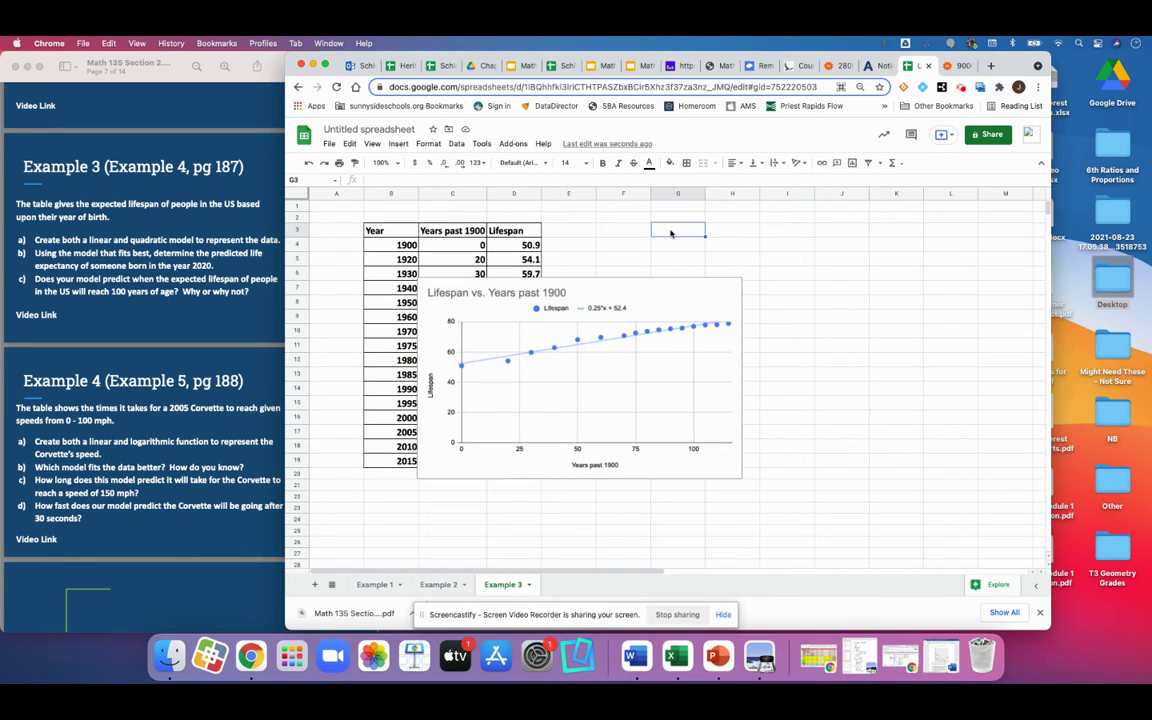
type("0.25*x + 52.4")
Label the linear equation with 'Linear:' in F3.
double_click(624, 229)
type("L")
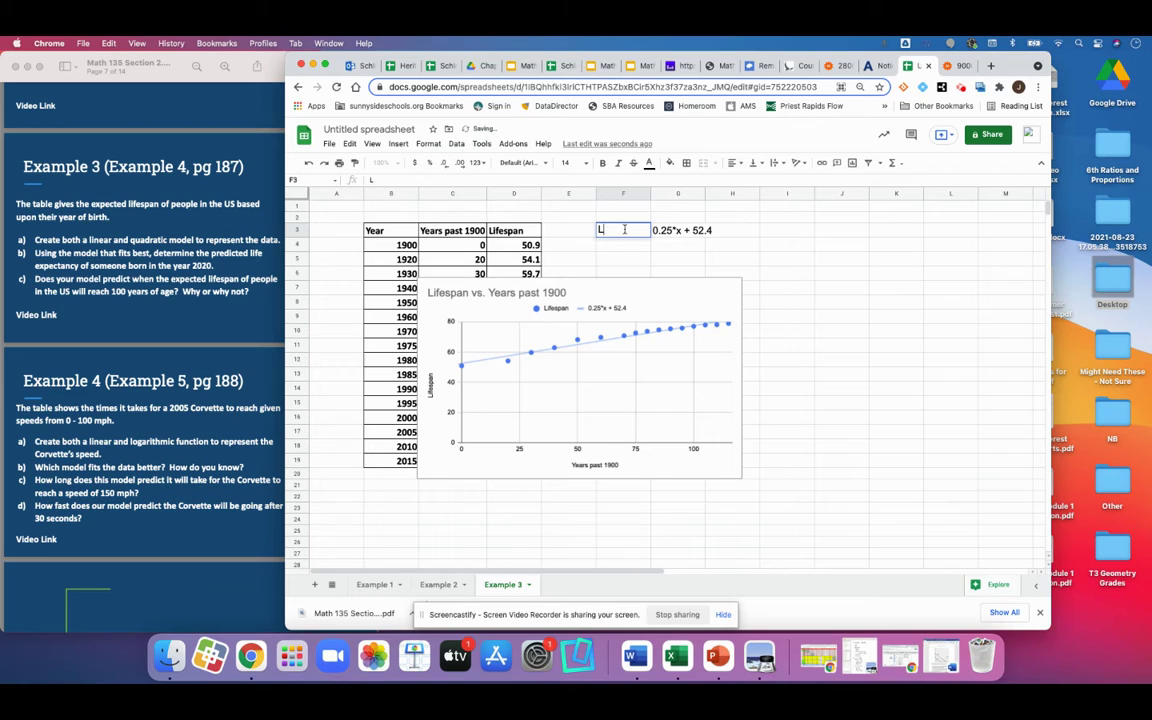
type("inear:")
left_click(693, 248)
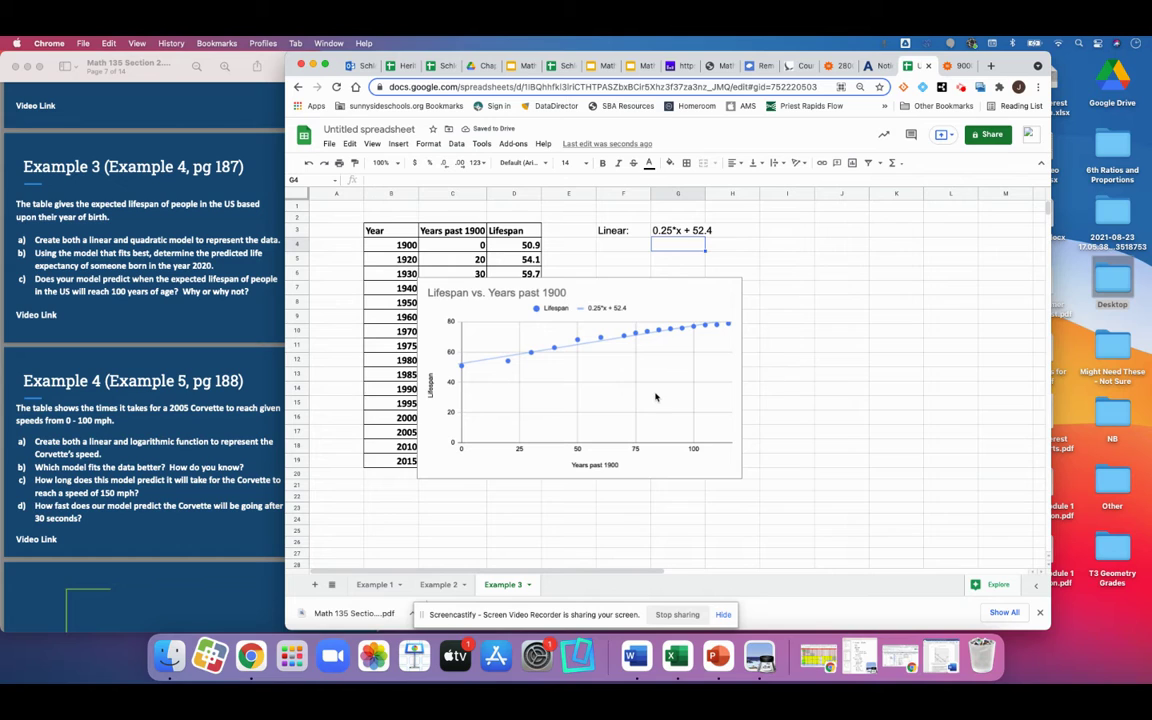
double_click(591, 356)
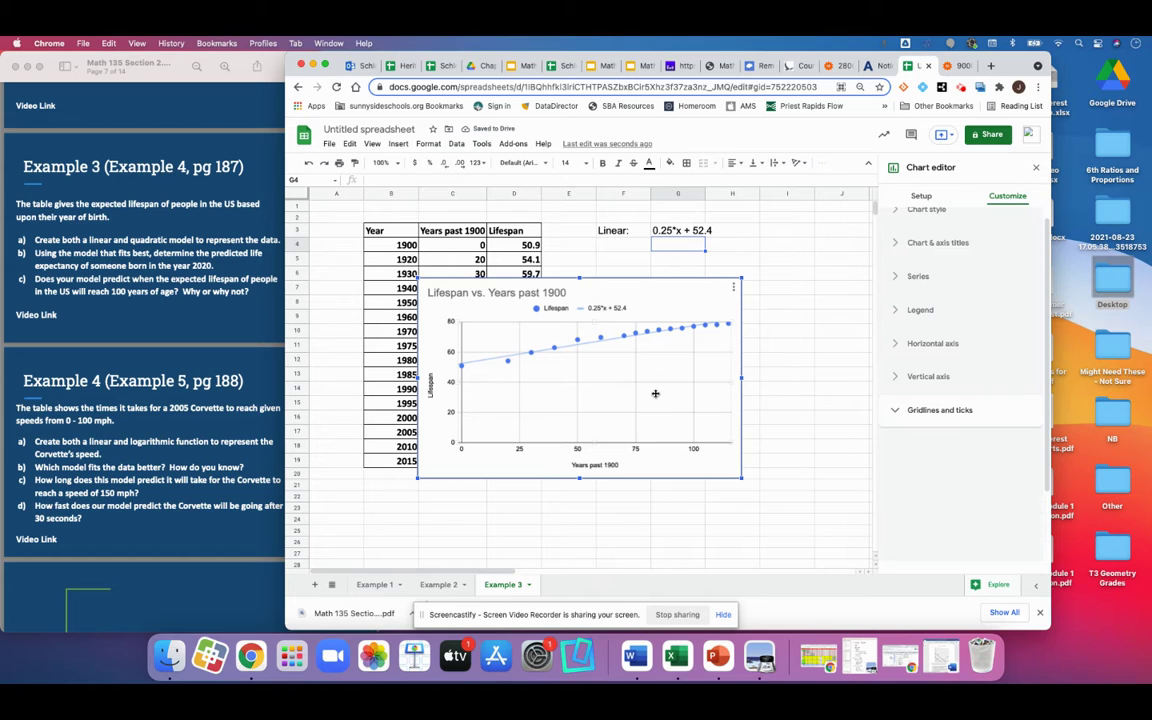
Change the trendline type to a degree-2 polynomial.
left_click(917, 276)
scroll(946, 374, "down", 2)
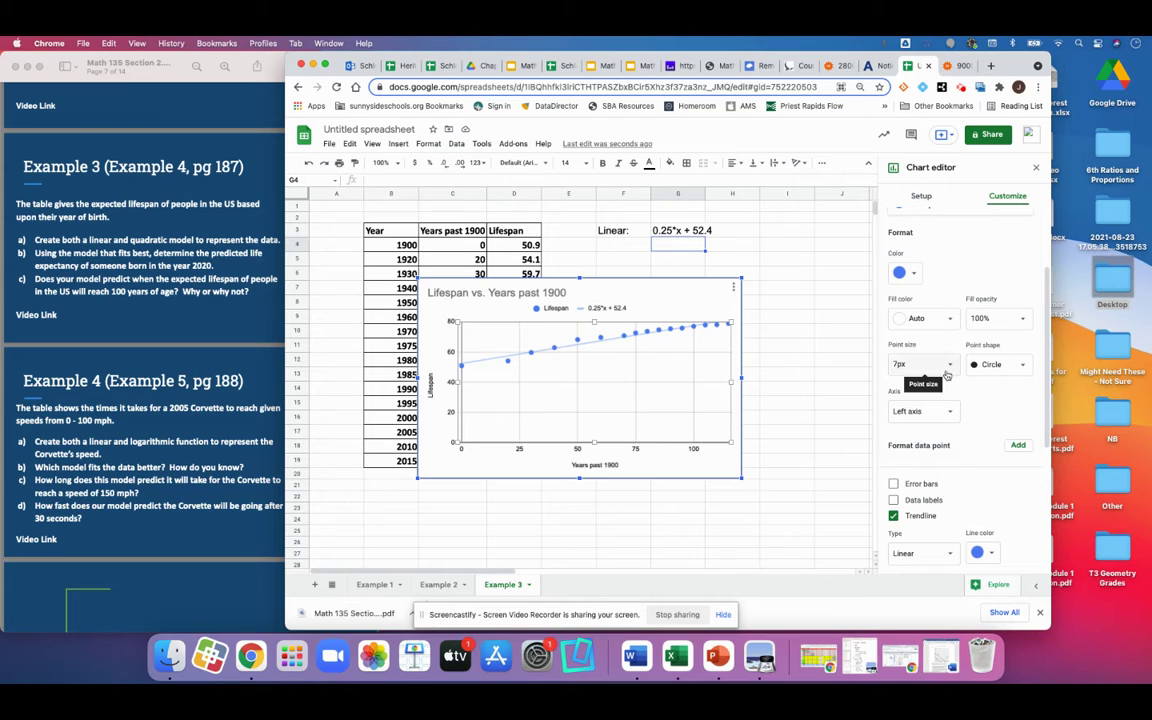
scroll(946, 374, "down", 3)
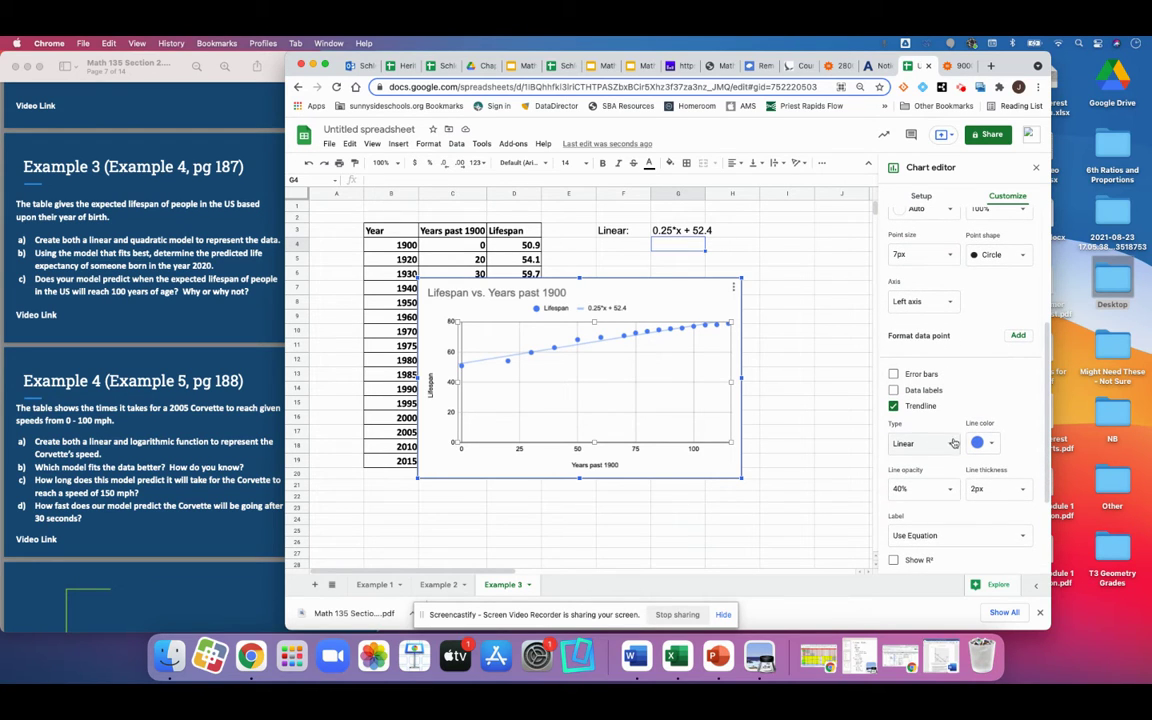
left_click(950, 442)
left_click(930, 476)
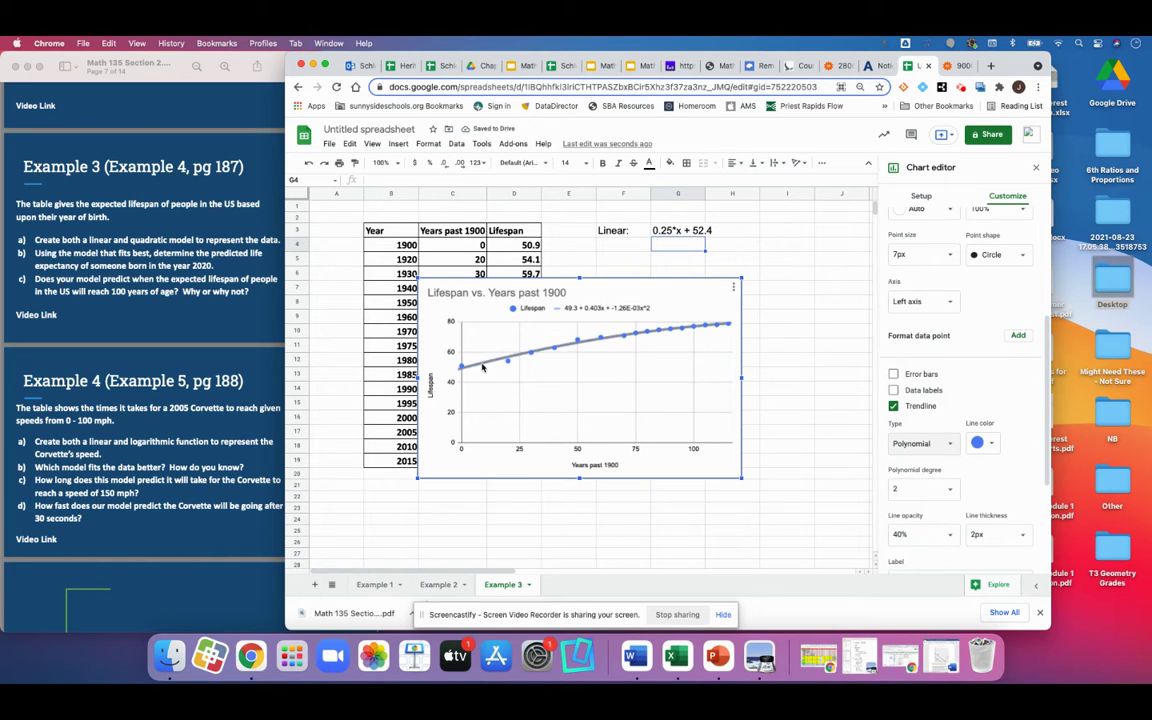
Paste 49.3 + 0.403x + -1.26E-03x^2 into G4 and label it 'Quadratic:' in F4.
left_click(613, 308)
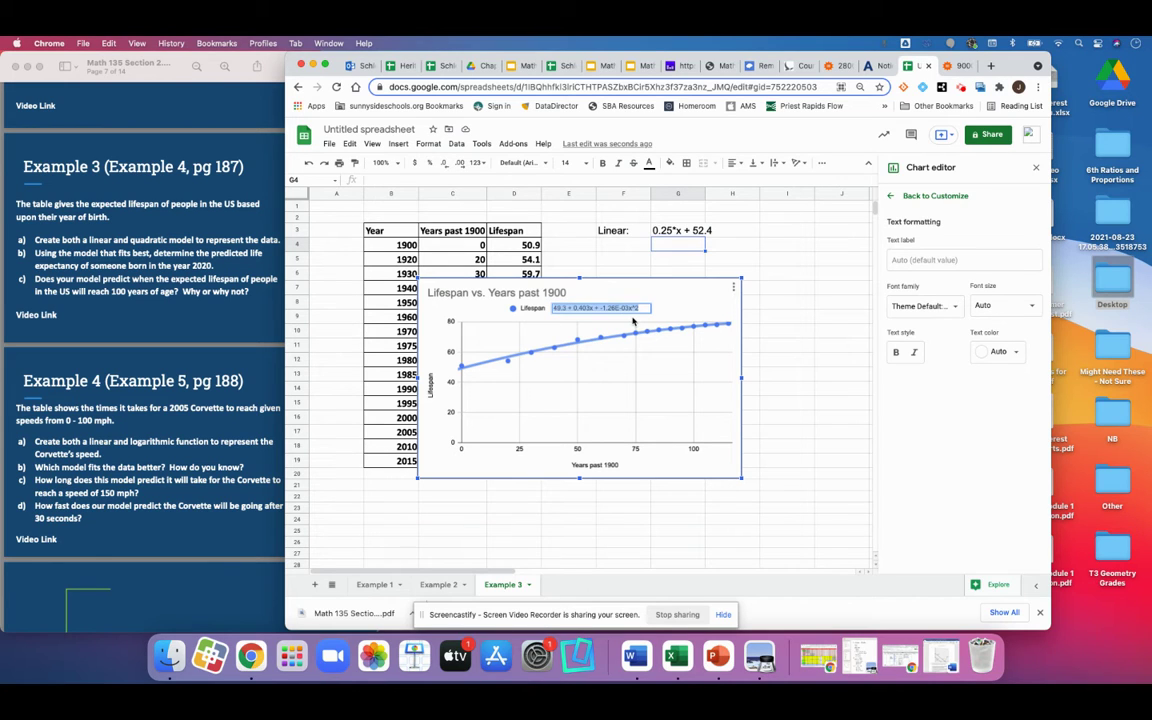
left_click(678, 249)
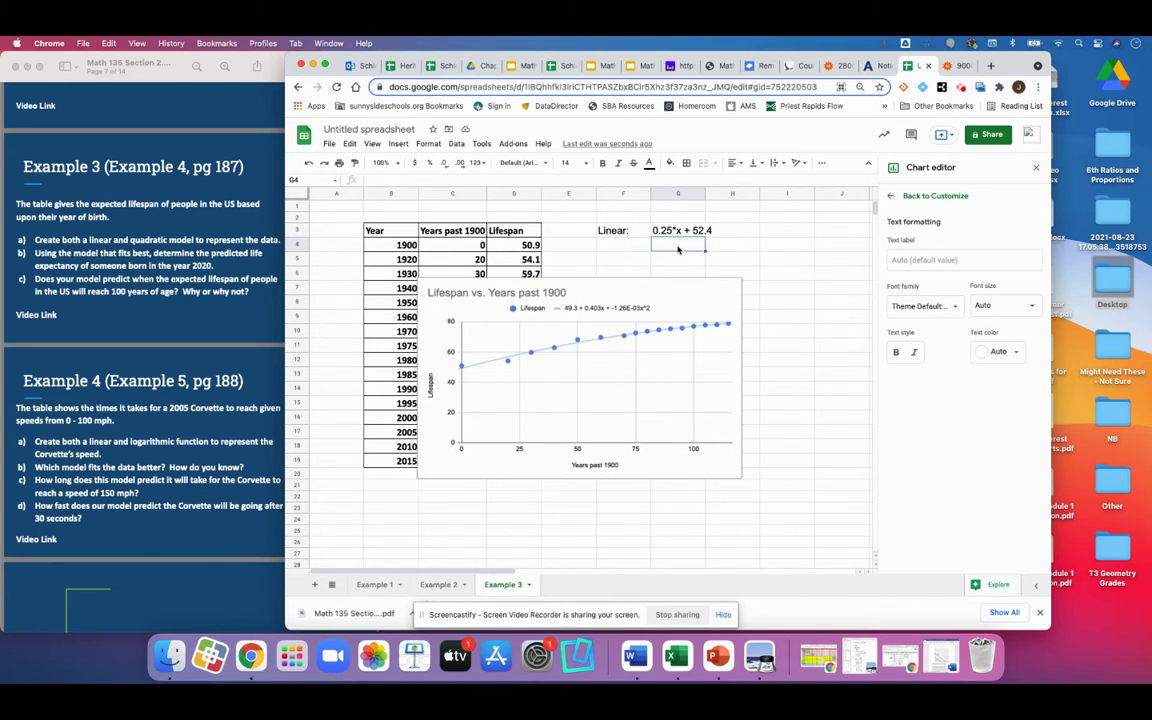
type("49.3 + 0.403x + -1.26E-03x^2")
left_click(628, 245)
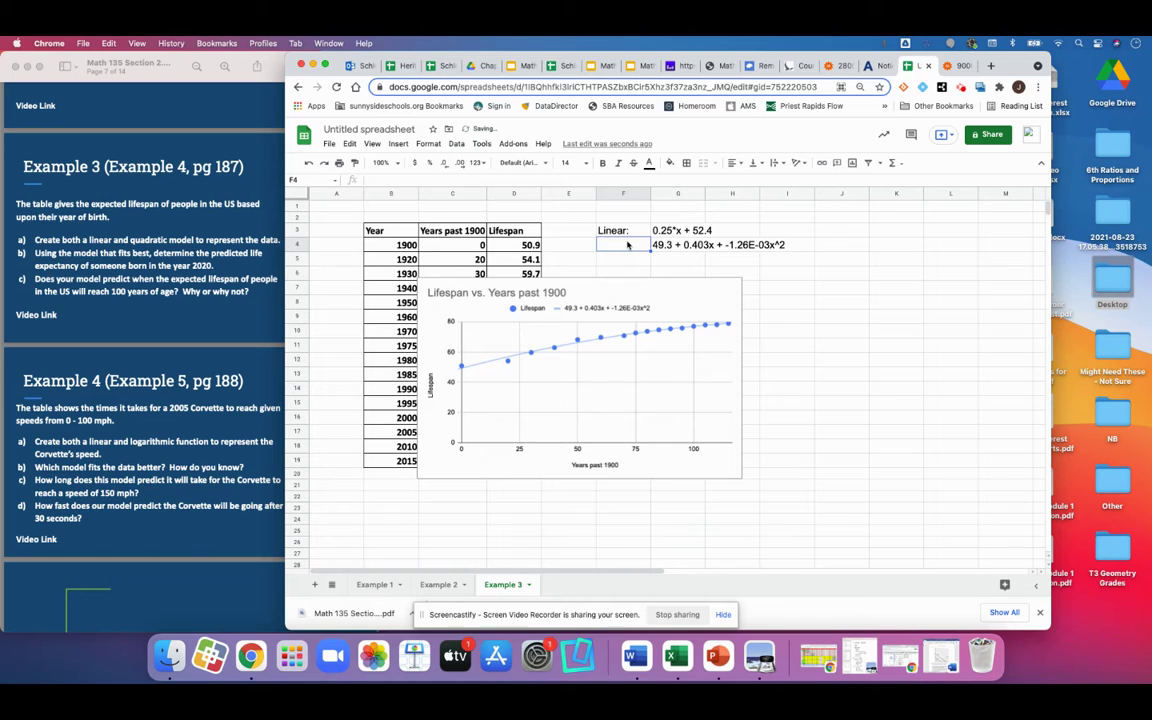
type("Quadratic:")
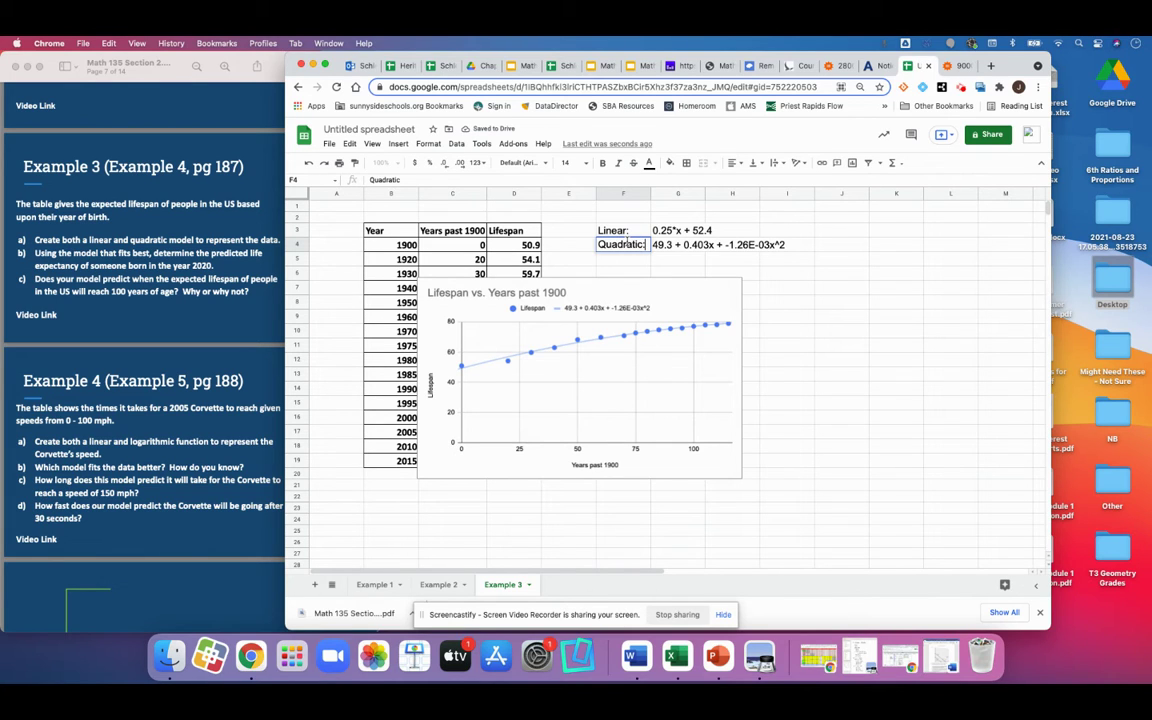
left_click(817, 291)
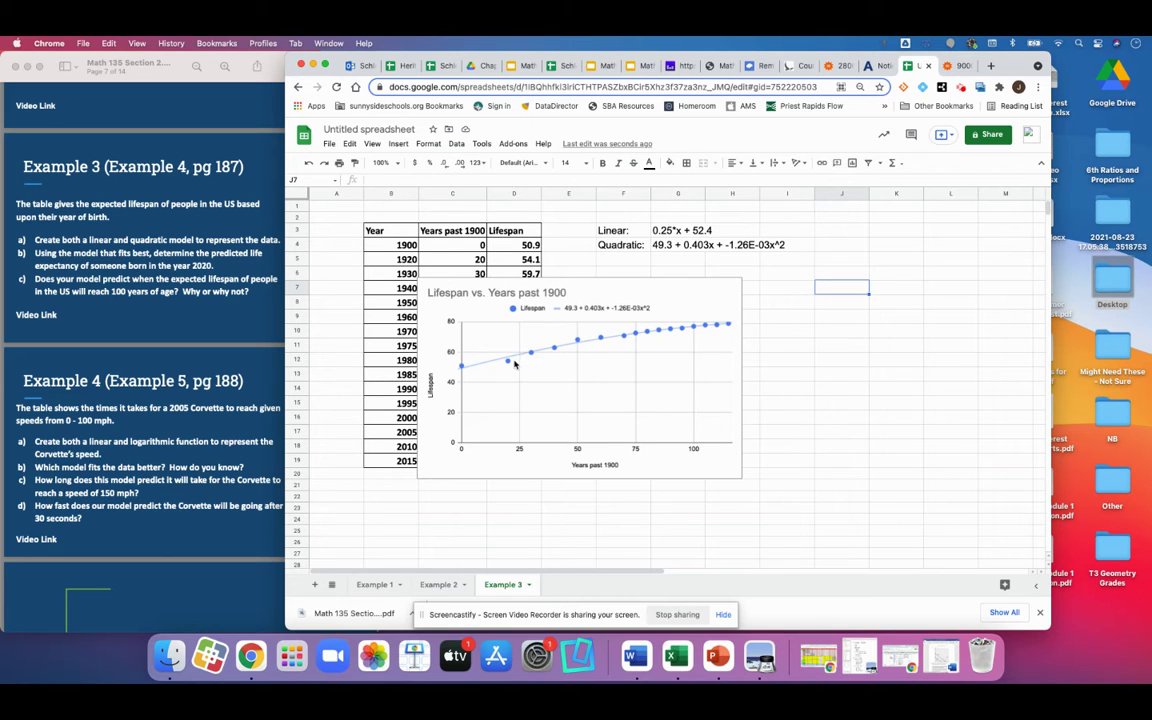
Switch the trendline briefly to Linear, then back to a degree-2 Polynomial.
double_click(685, 304)
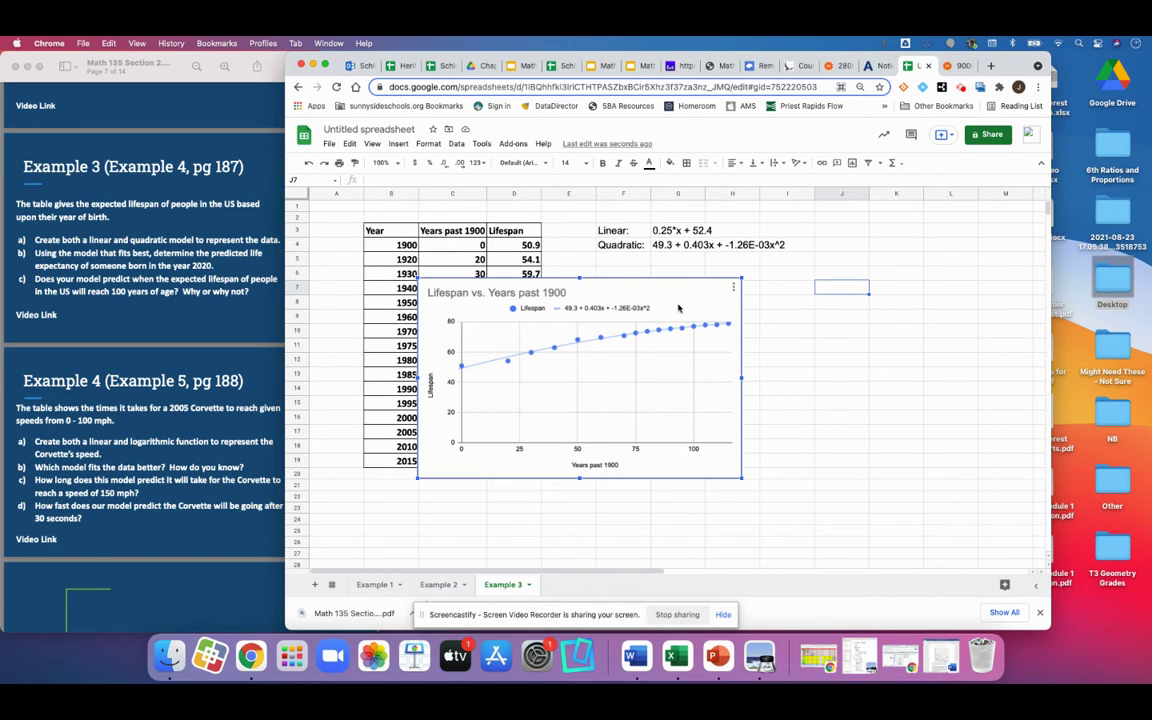
left_click(1007, 196)
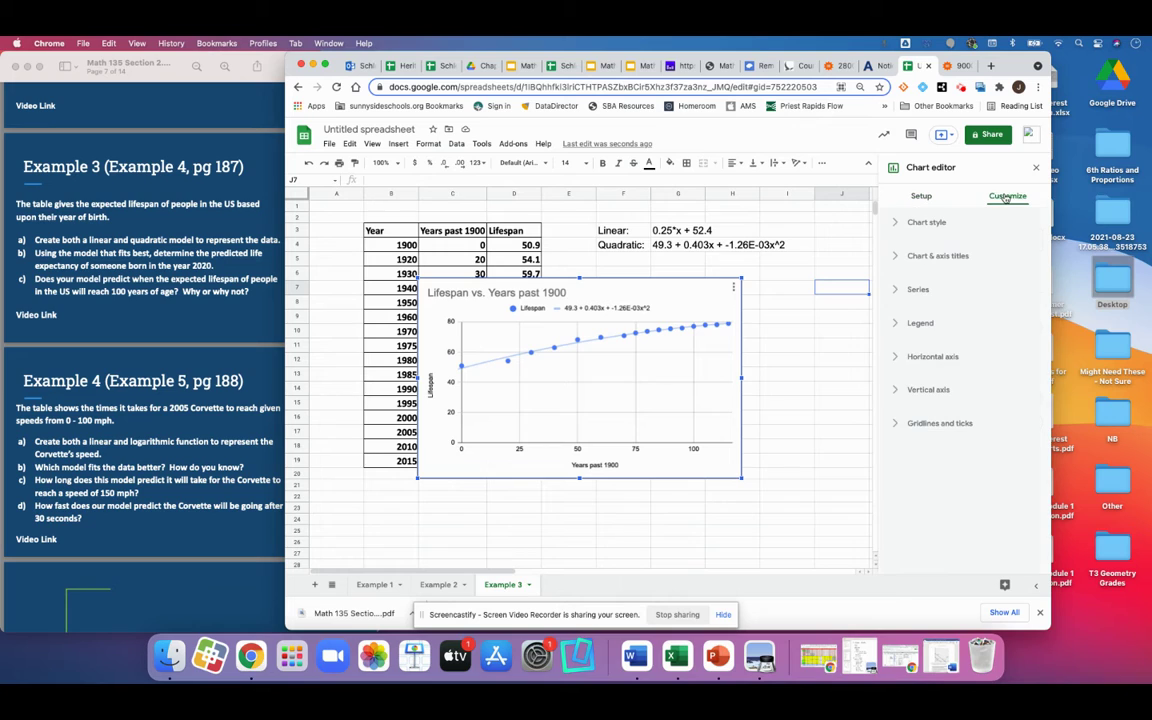
left_click(920, 289)
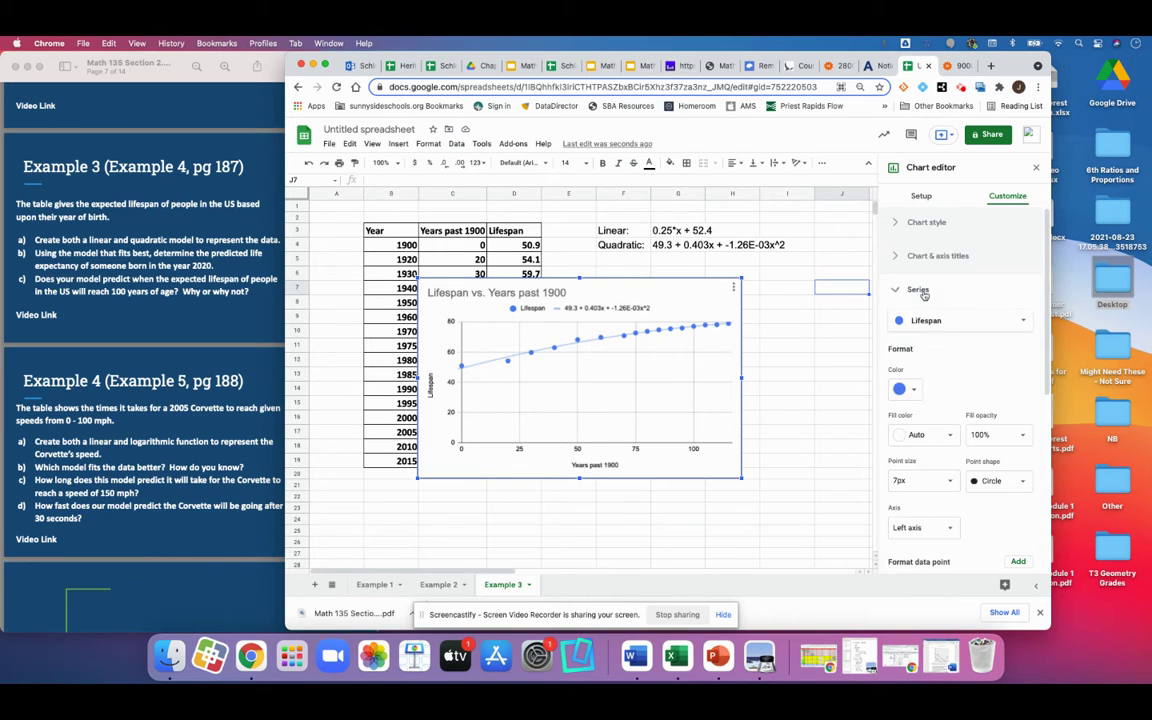
scroll(937, 424, "down", 2)
scroll(937, 424, "down", 3)
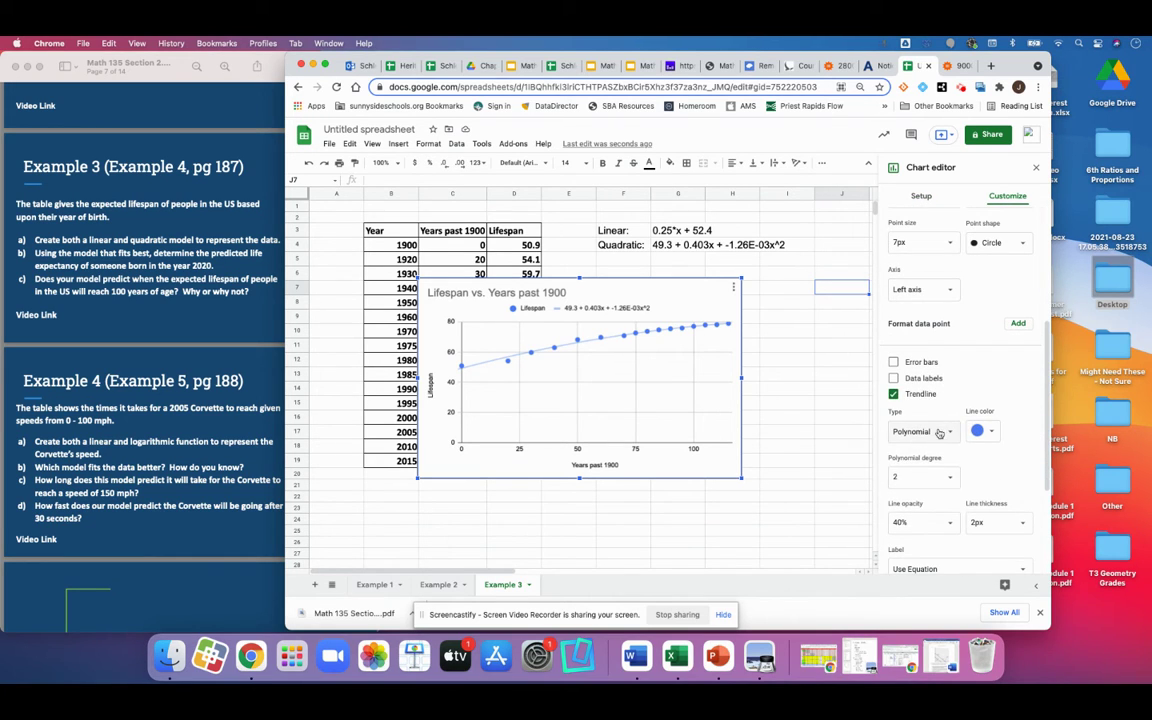
left_click(925, 430)
left_click(927, 398)
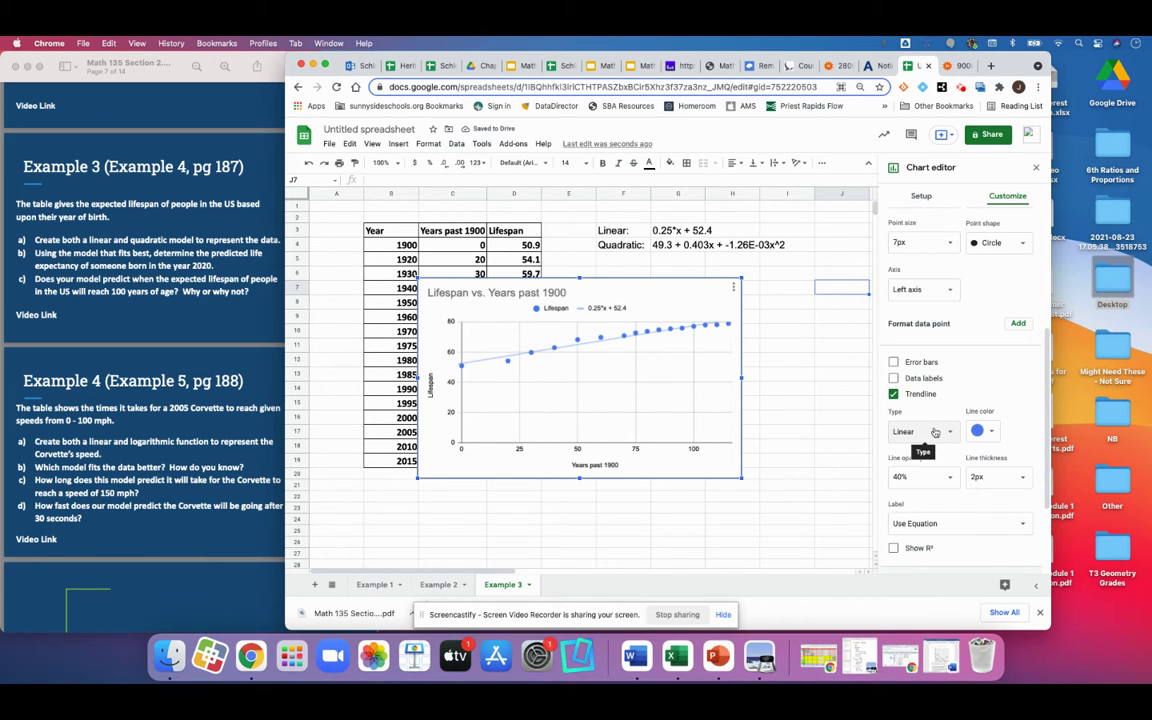
left_click(934, 432)
left_click(935, 462)
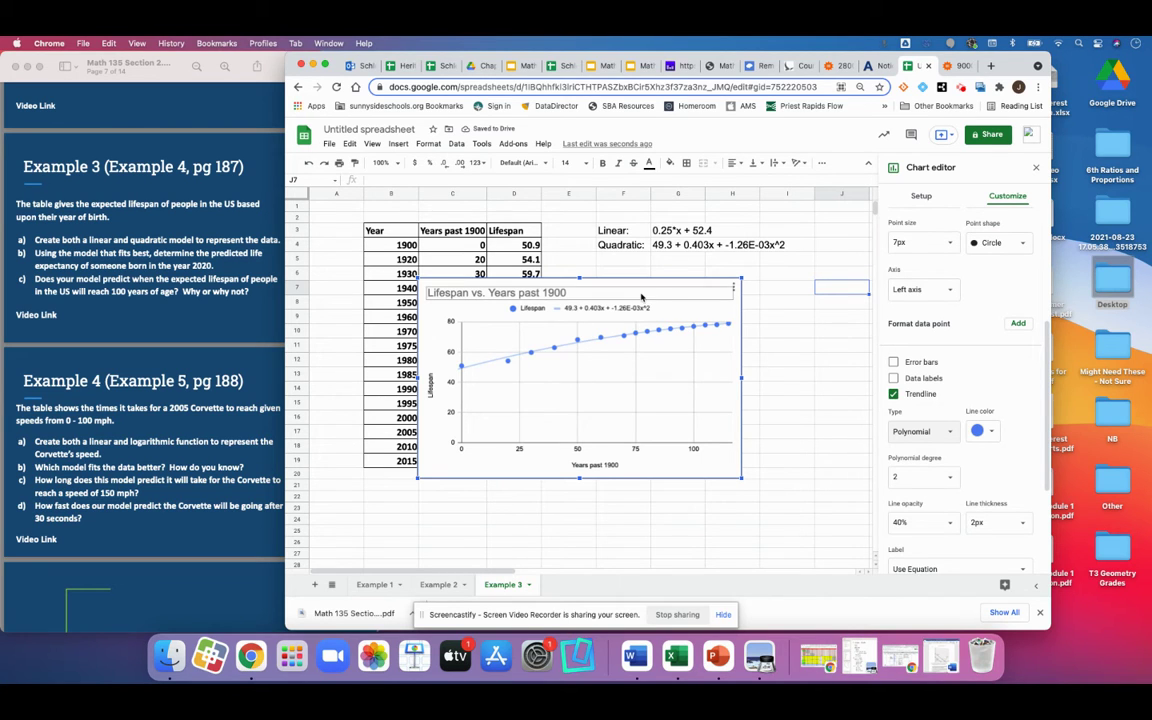
Move the chart off the table and add a 2020 row with 120 years past 1900.
left_click_drag(624, 287, 757, 347)
left_click(413, 479)
type("2020")
key("Tab")
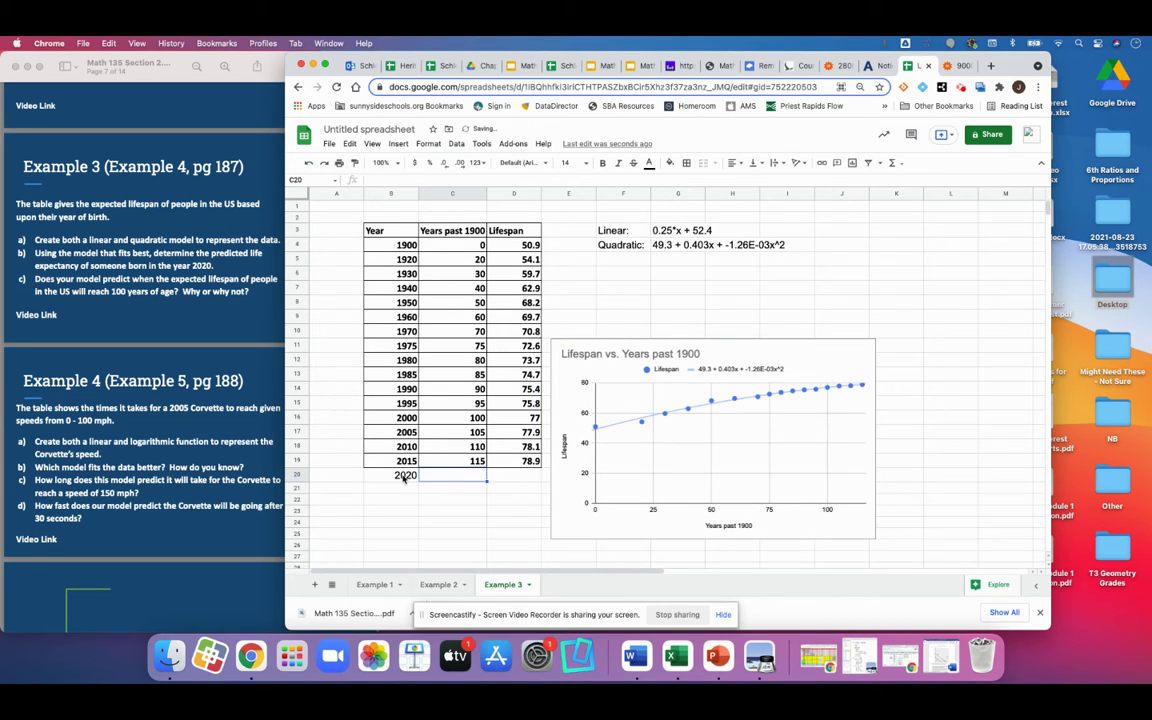
type("120")
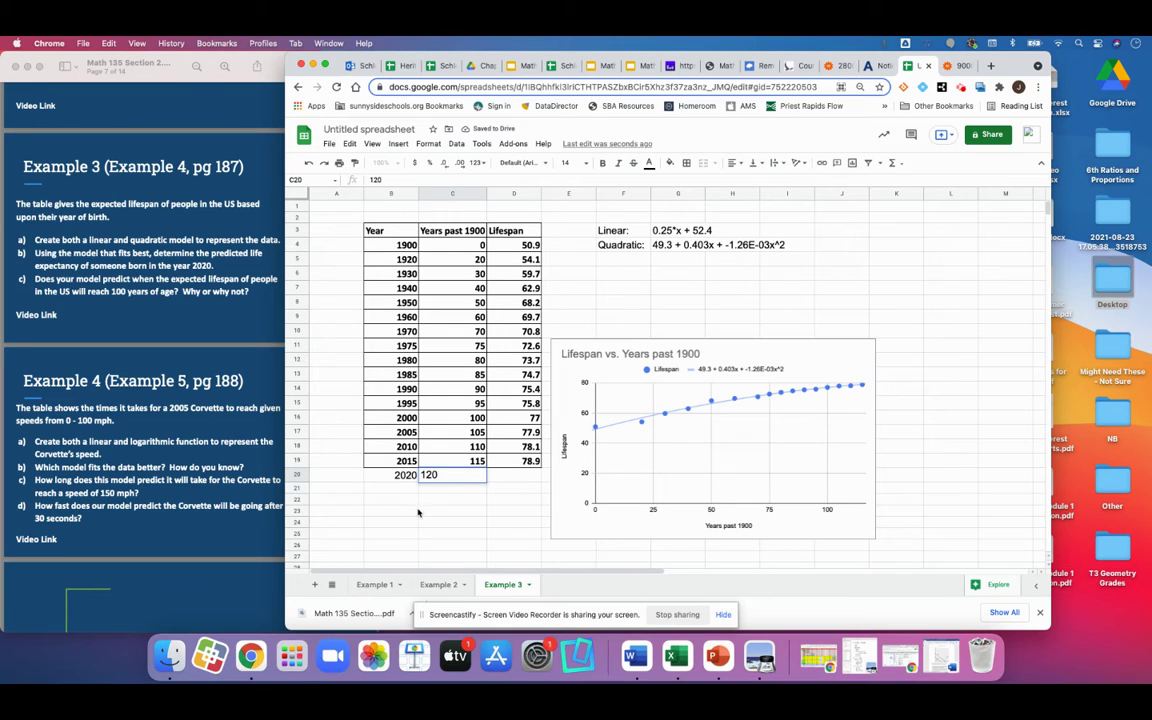
left_click(433, 513)
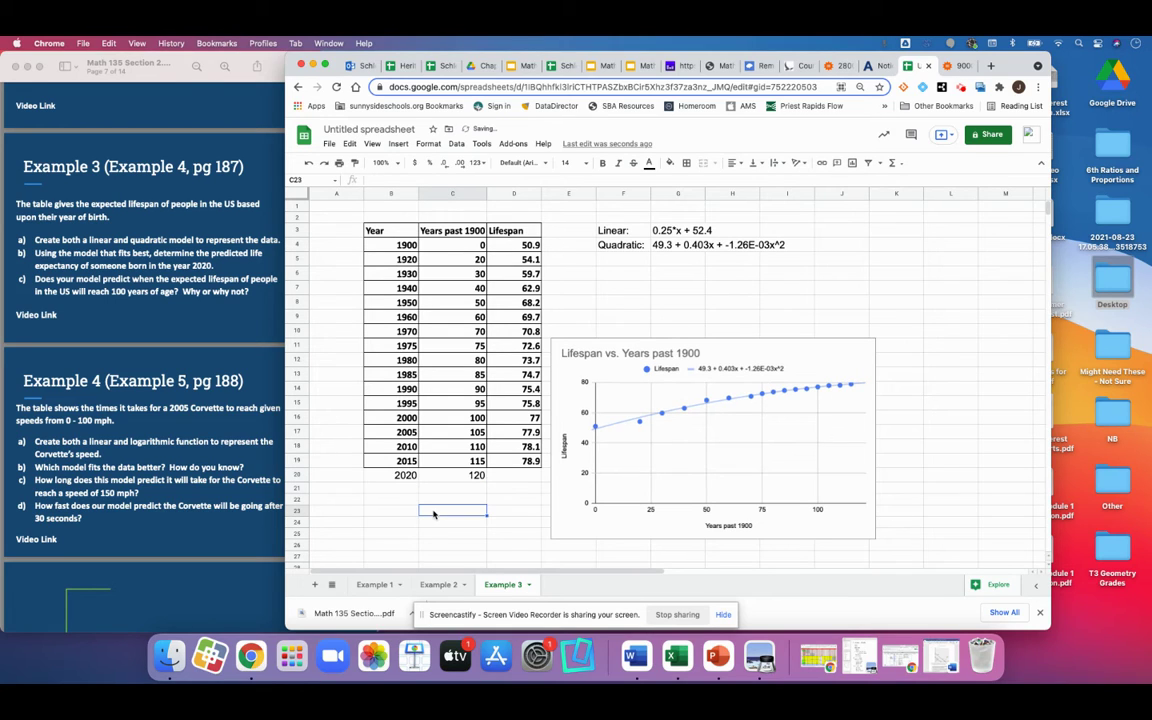
left_click(679, 249)
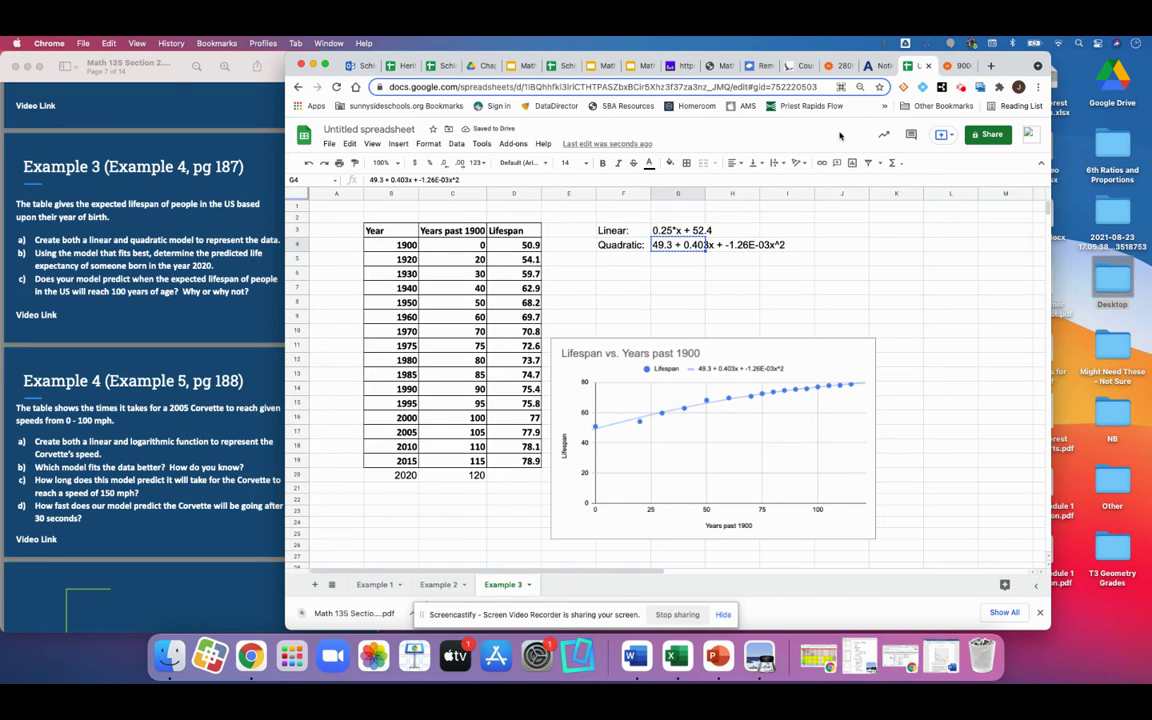
Paste the quadratic equation 49.3 + 0.403x + -1.26E-03x^2 over the old Wolfram Alpha query.
left_click(947, 67)
scroll(650, 350, "up", 10)
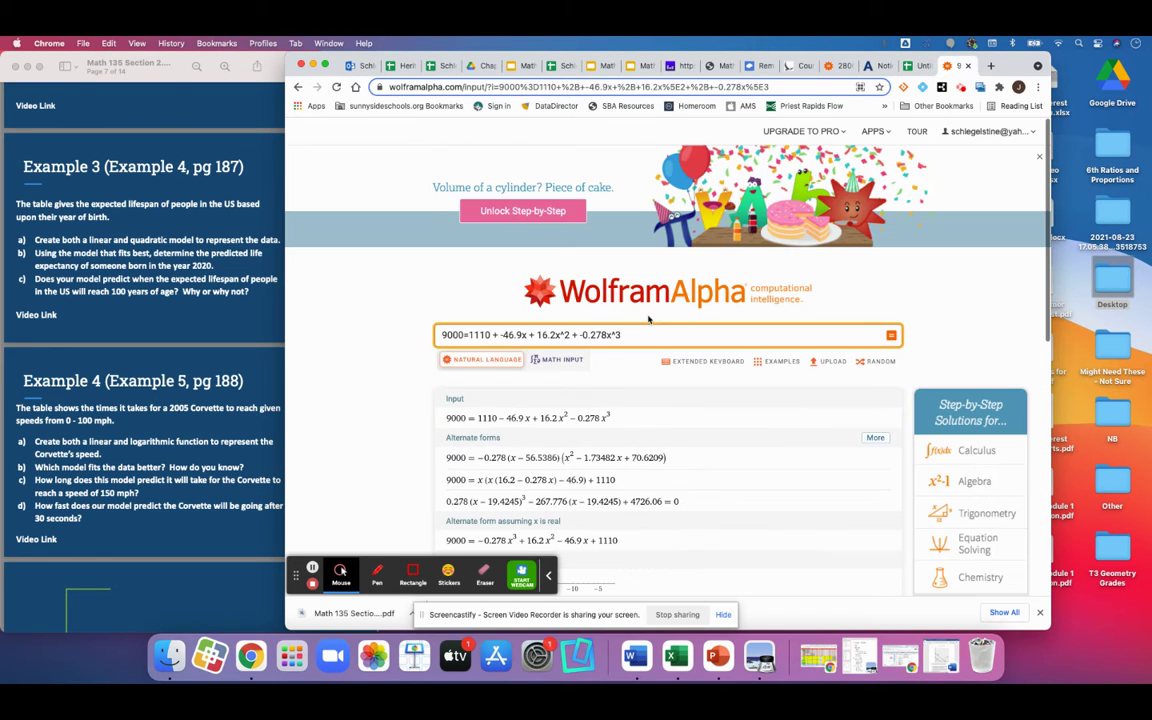
left_click_drag(621, 335, 352, 336)
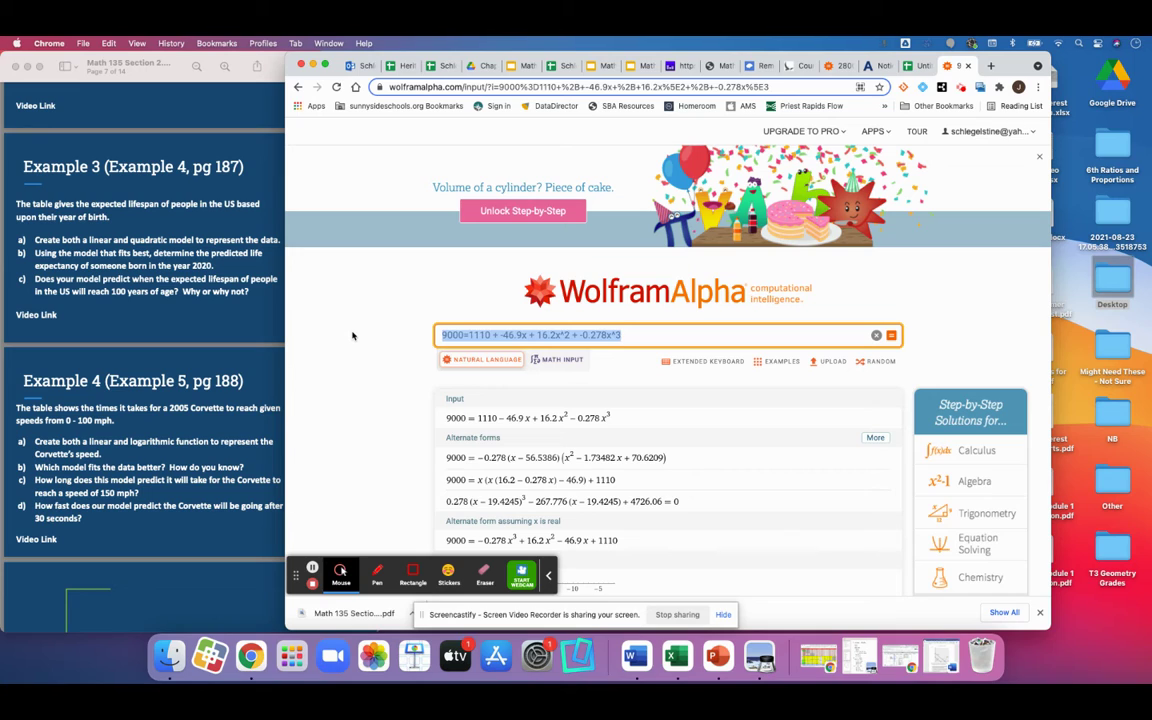
type("49.3 + 0.403x + -1.26E-03x^2")
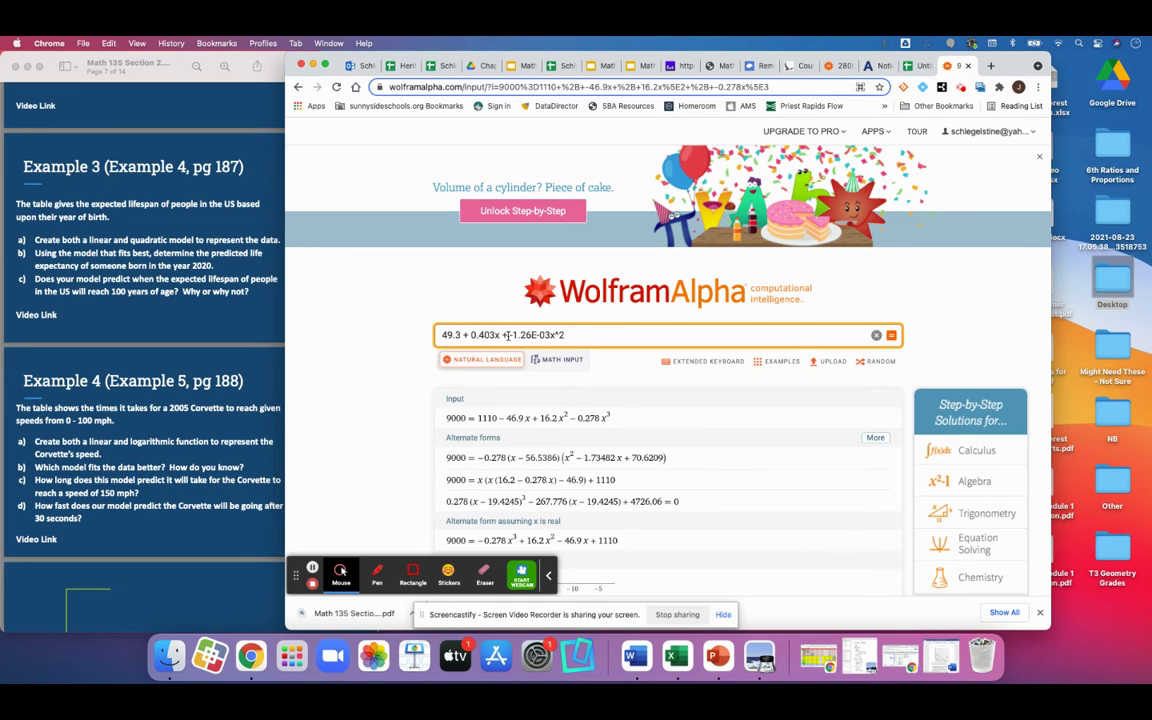
Replace both x terms with *120 and evaluate, giving 79.516.
left_click(499, 335)
key("BackSpace")
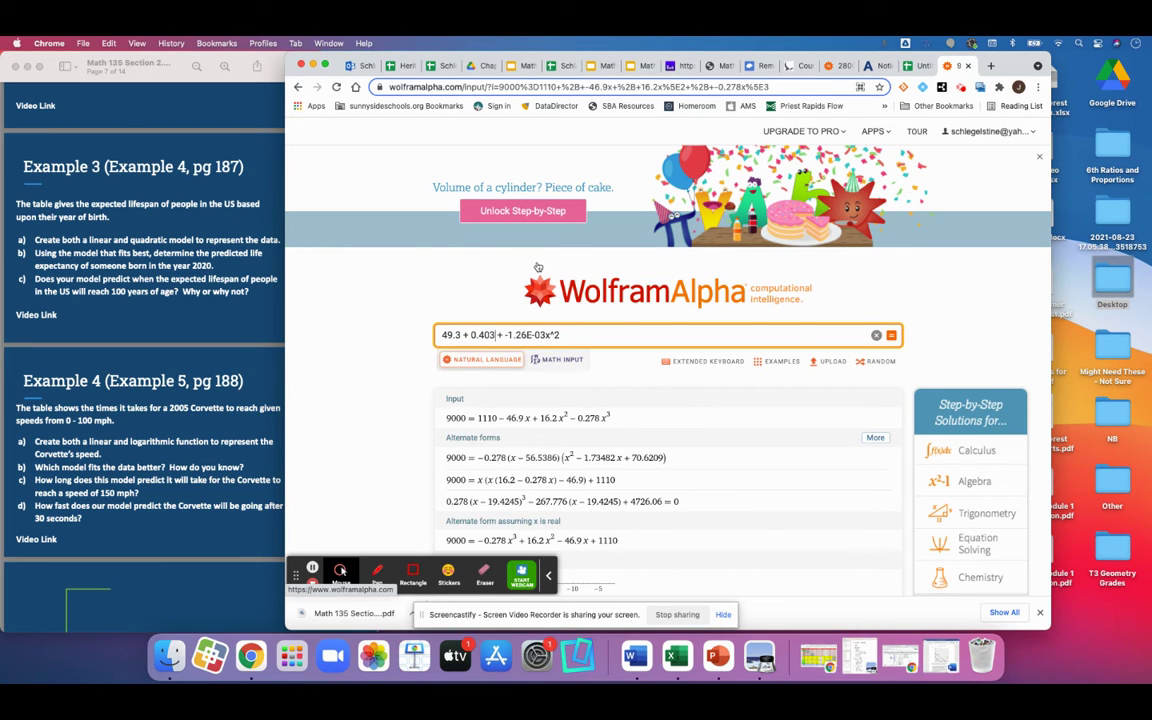
type("*120")
left_click(571, 335)
key("BackSpace")
type("*120")
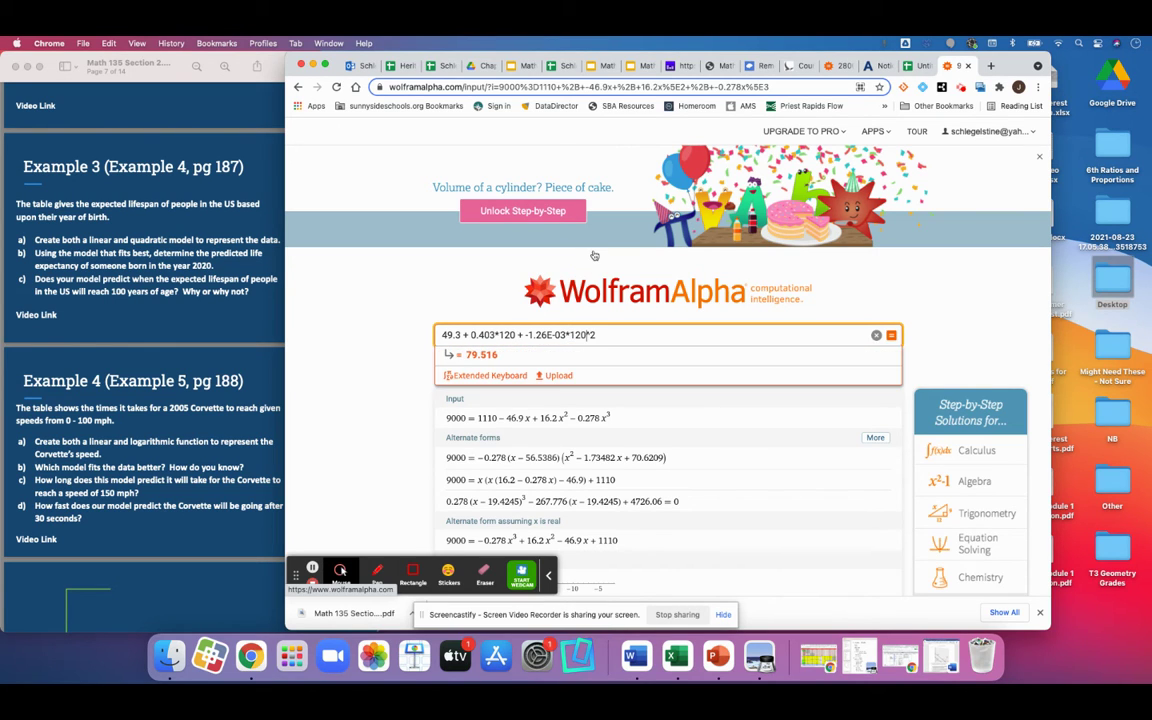
key("Return")
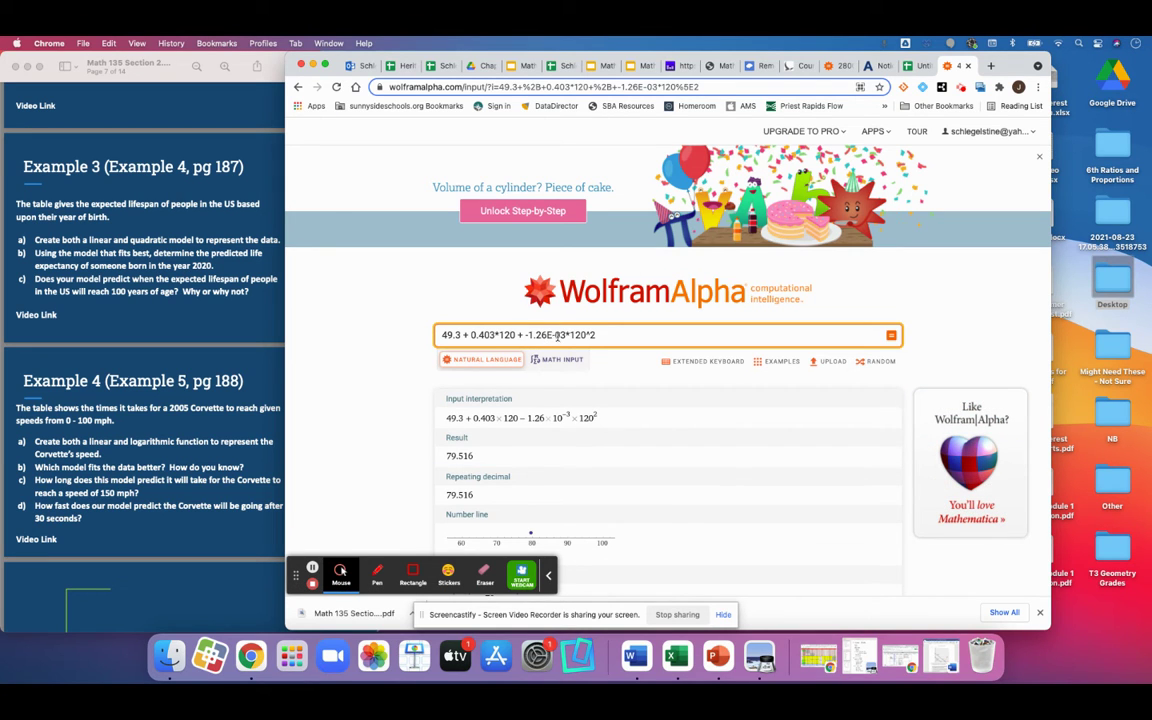
scroll(556, 345, "down", 2)
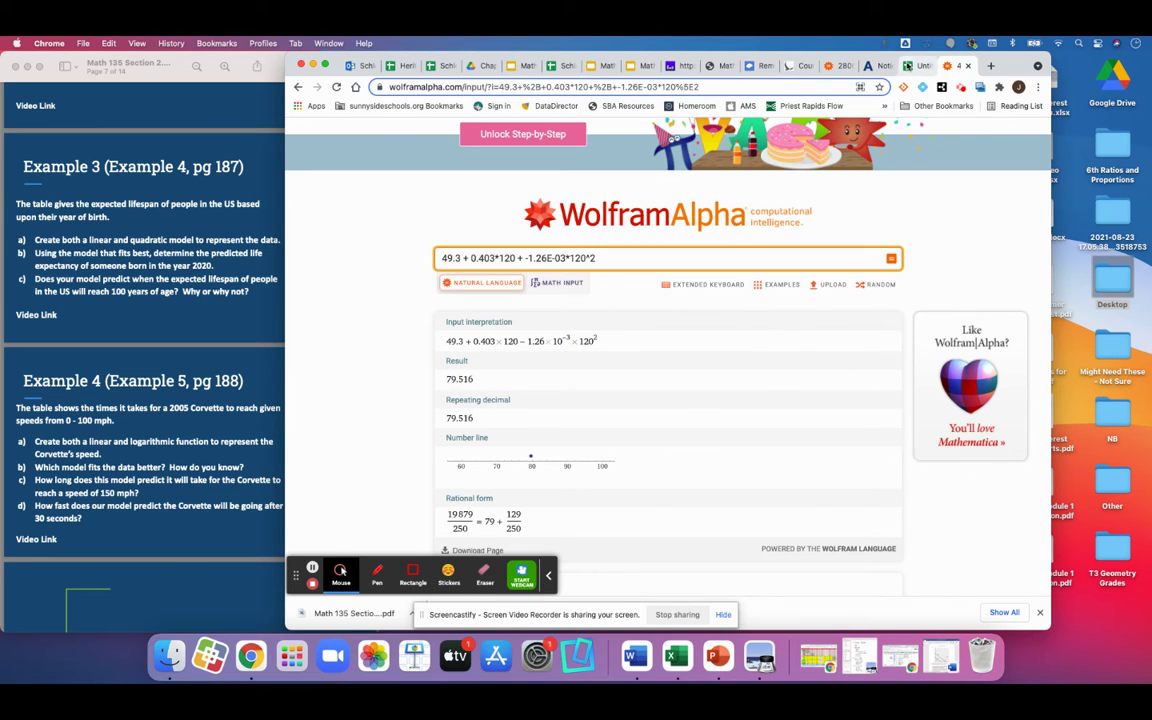
Copy the quadratic equation from G4 and label cell E4 'a)'.
left_click(908, 67)
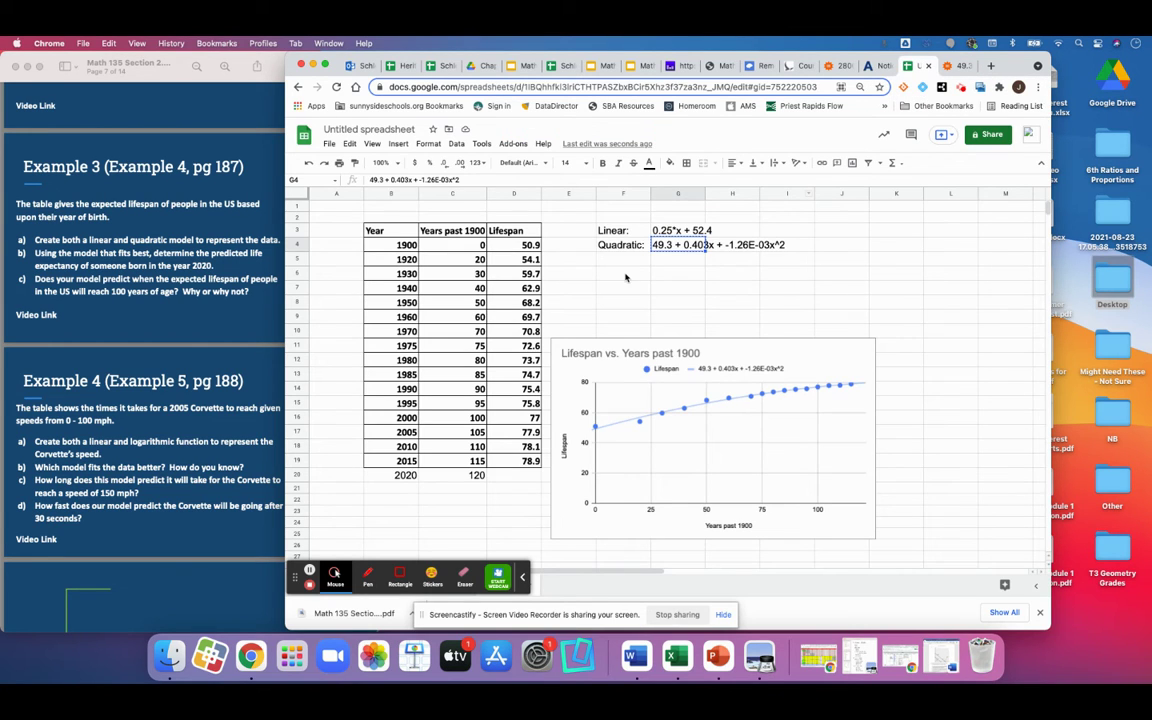
key("ctrl+c")
left_click(584, 248)
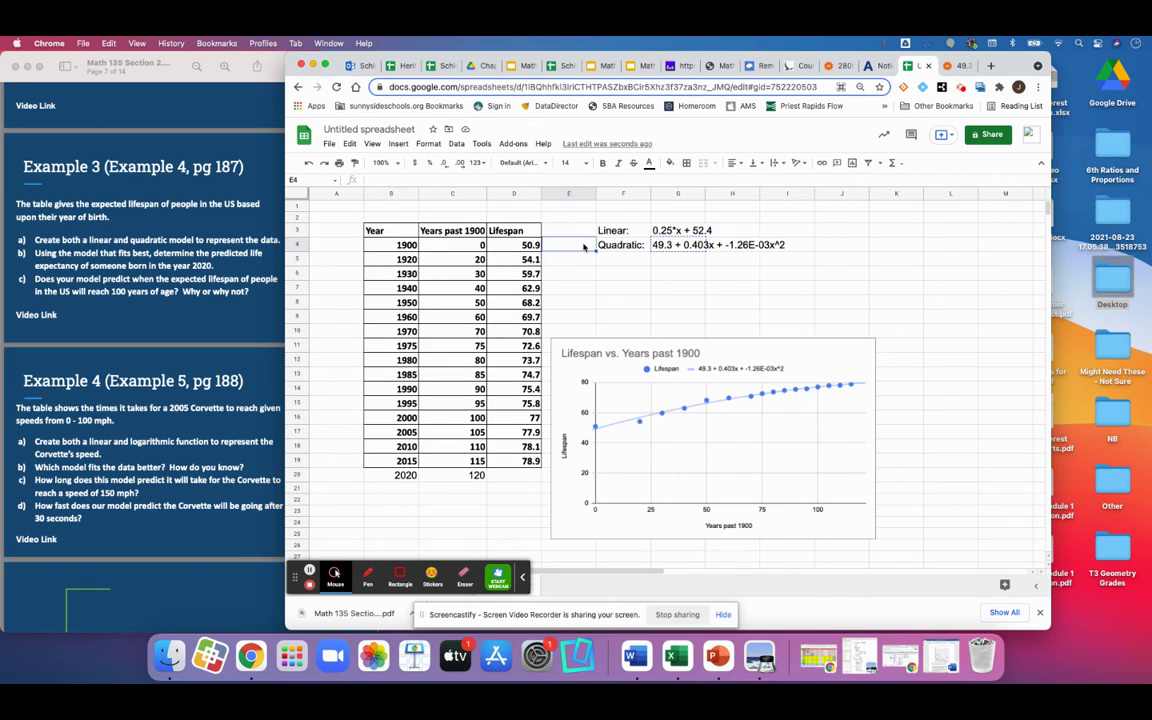
type("a)")
key("Return")
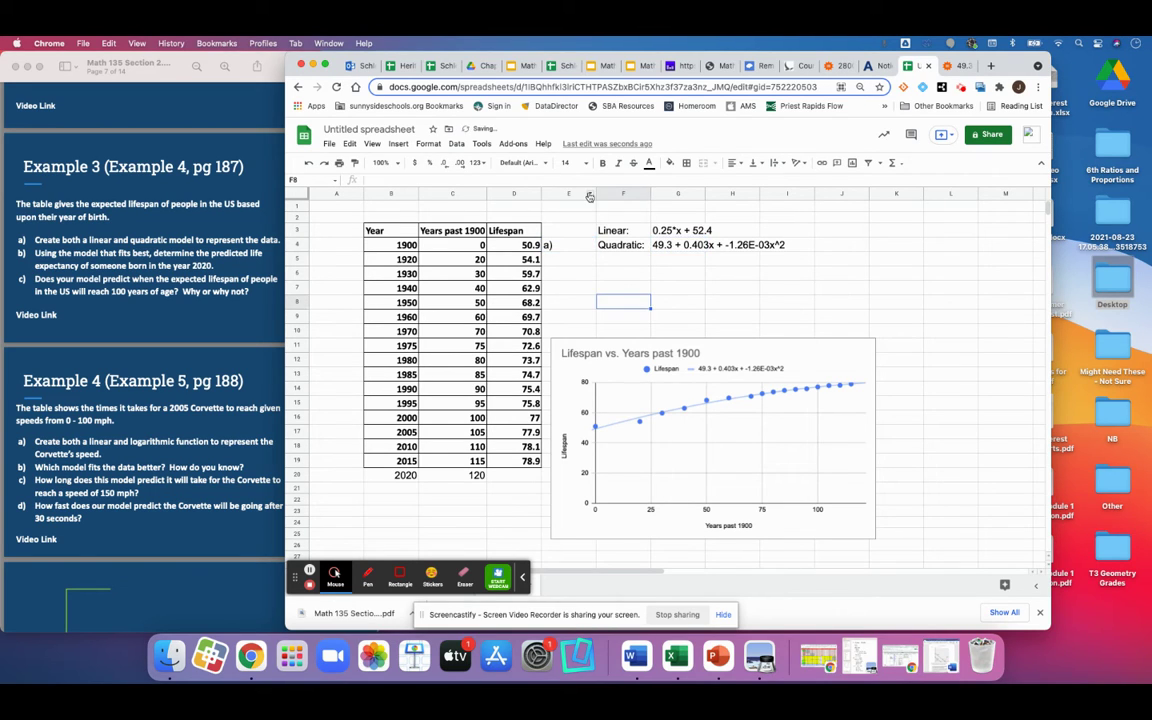
Right-align the labels in column E.
left_click(568, 193)
left_click(735, 162)
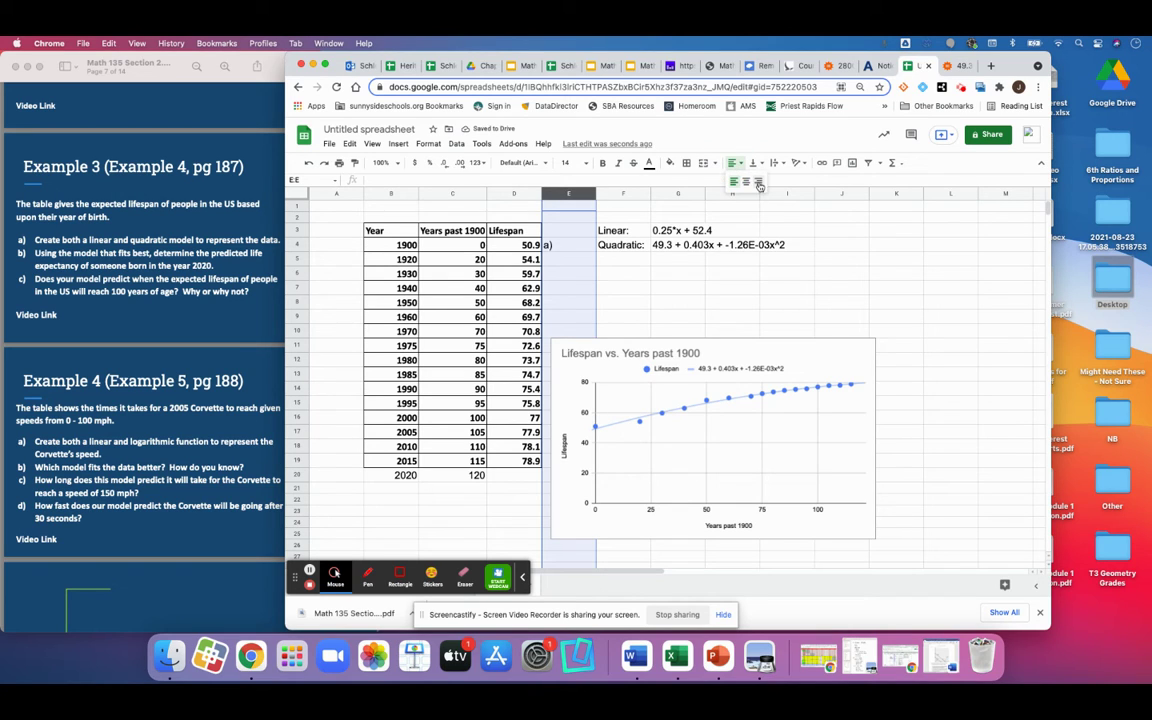
left_click(766, 179)
Label E6 'b)' and write in F6 that a person born in 2020 is predicted to live 79.5 years.
left_click(579, 274)
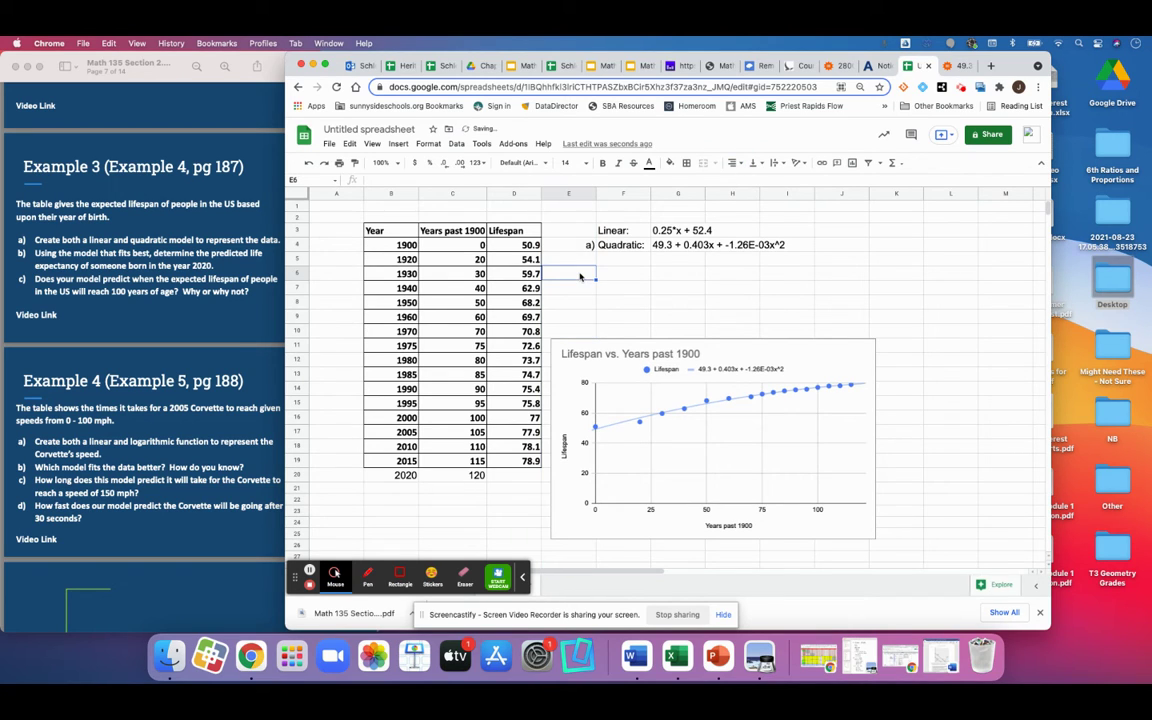
type("b)")
key("Return")
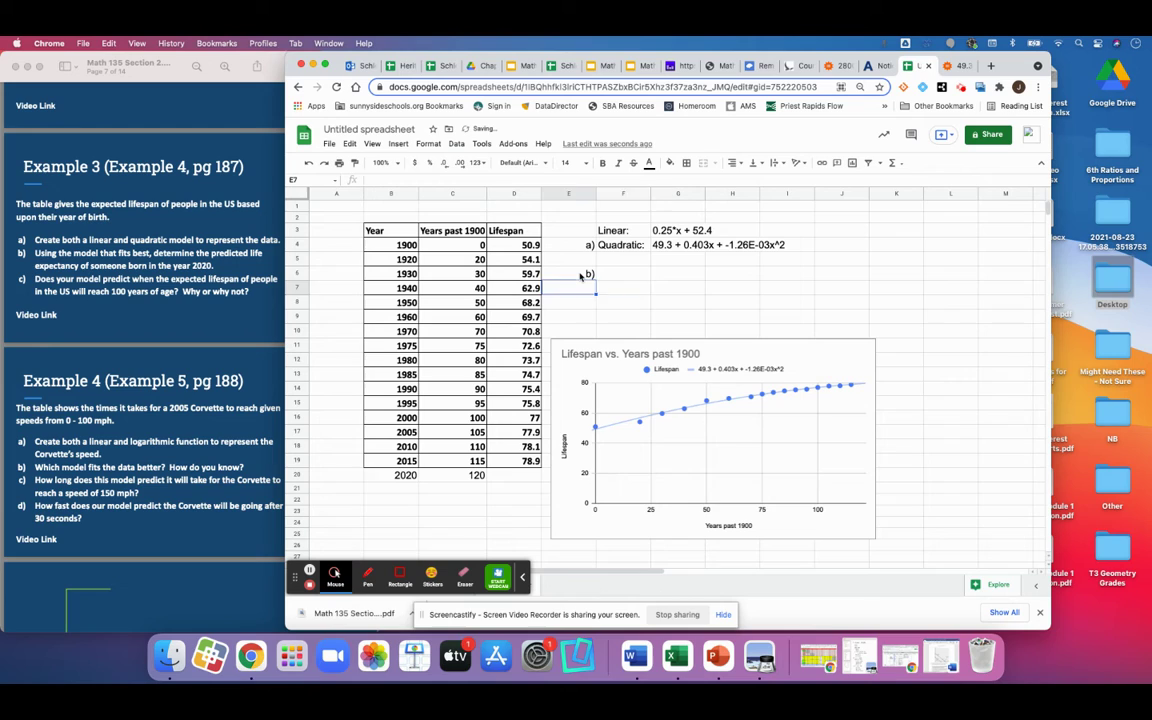
key("Up")
key("Right")
type("The quadr")
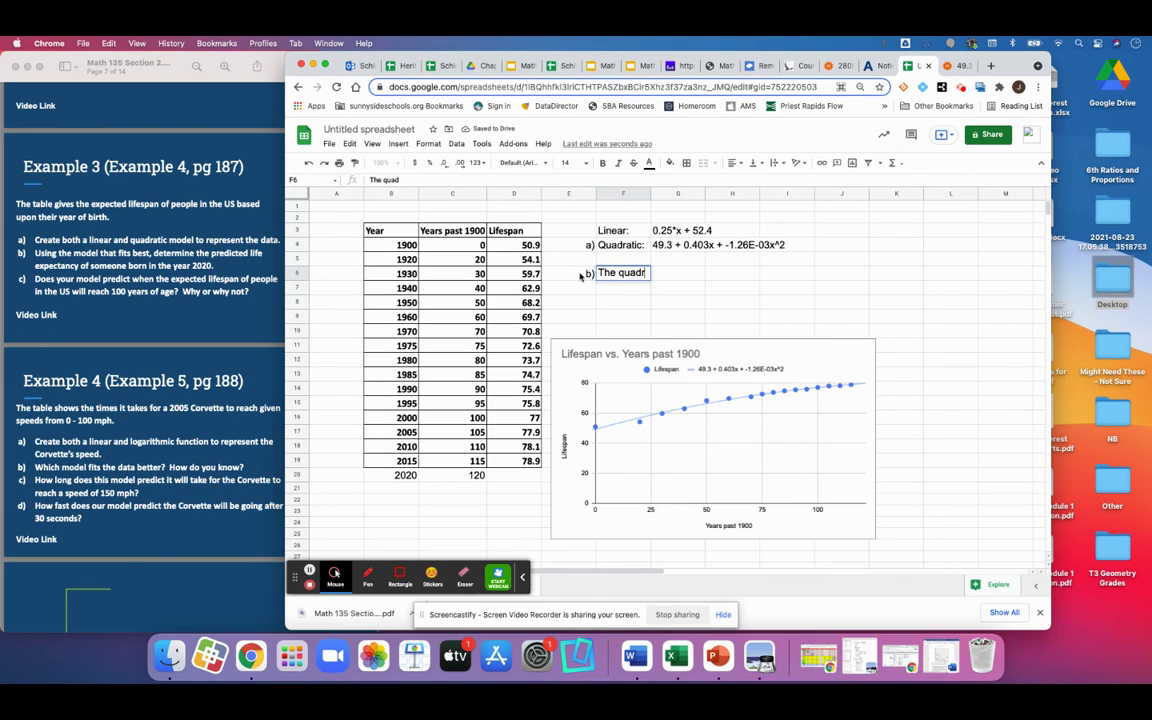
type("atic model ")
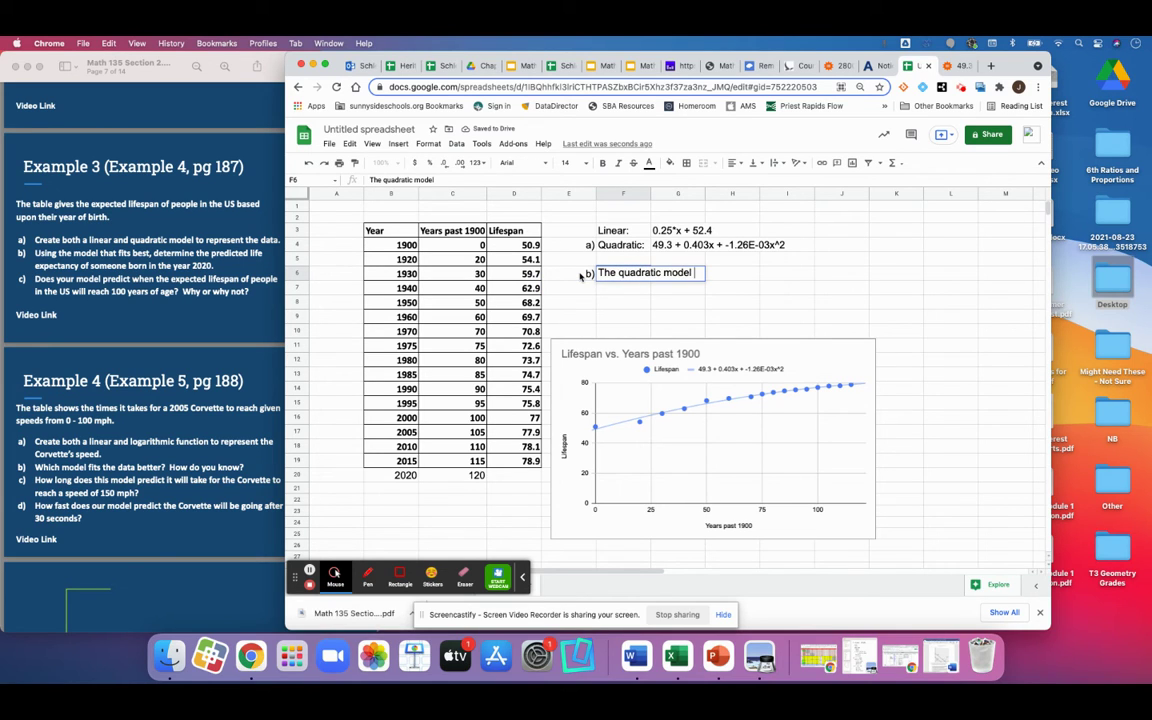
type("predicts the averal")
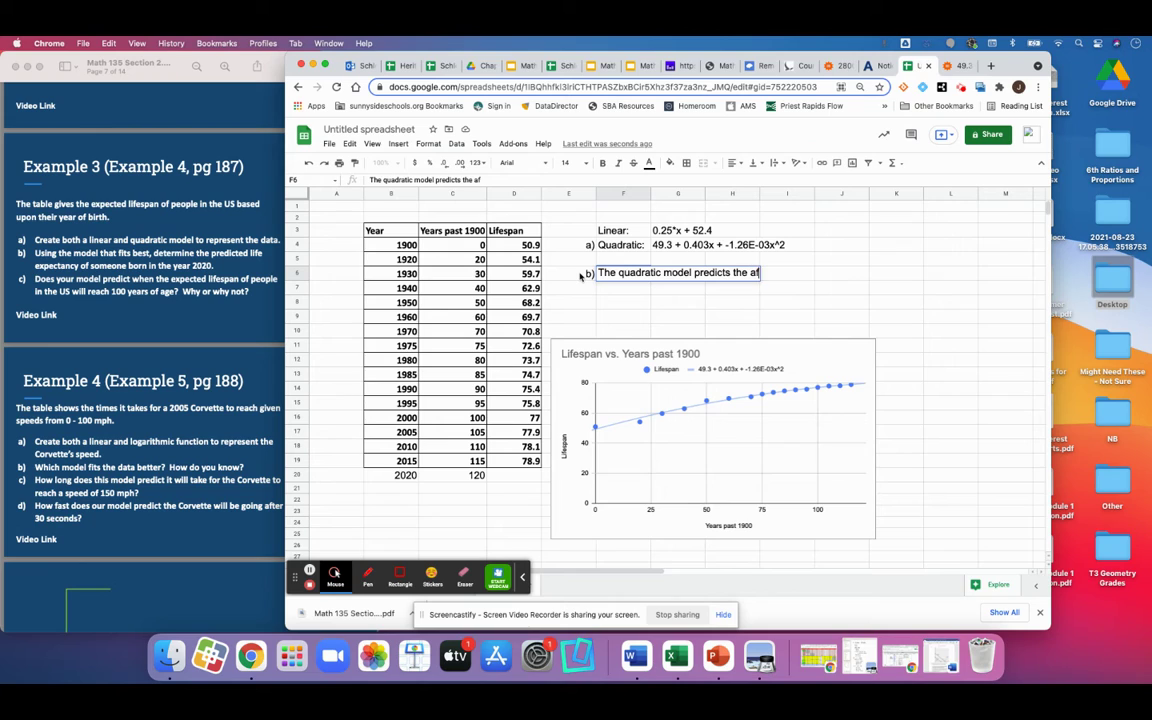
type("e ")
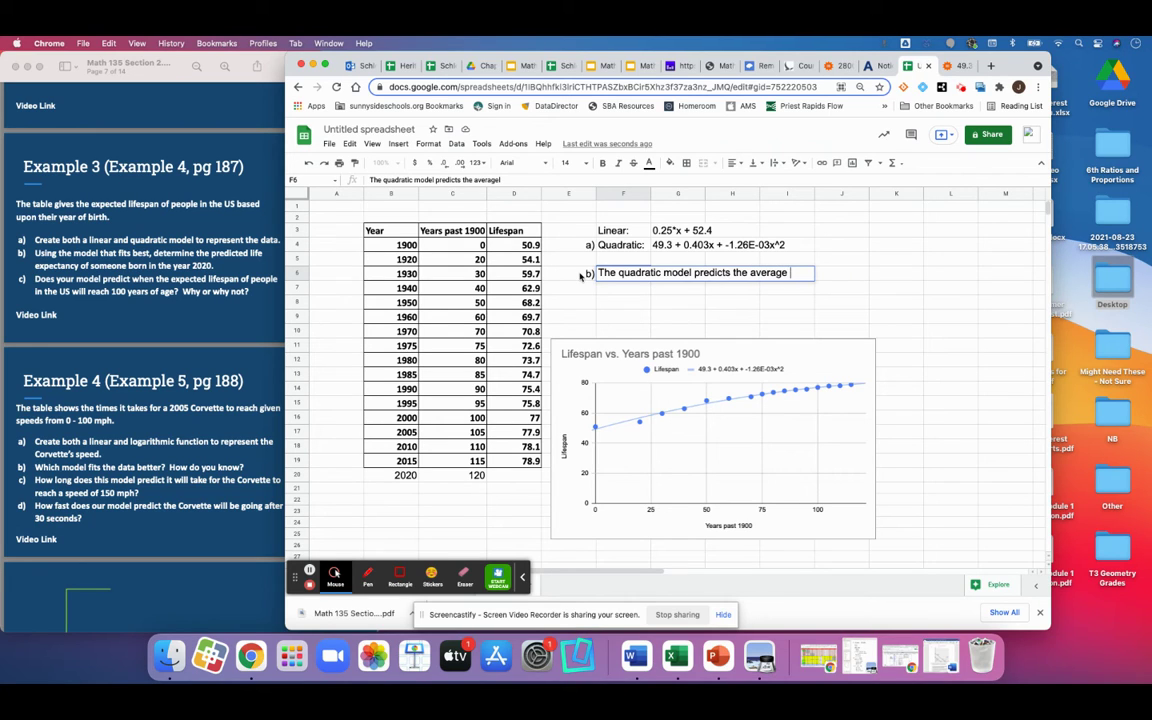
type("life span of a ")
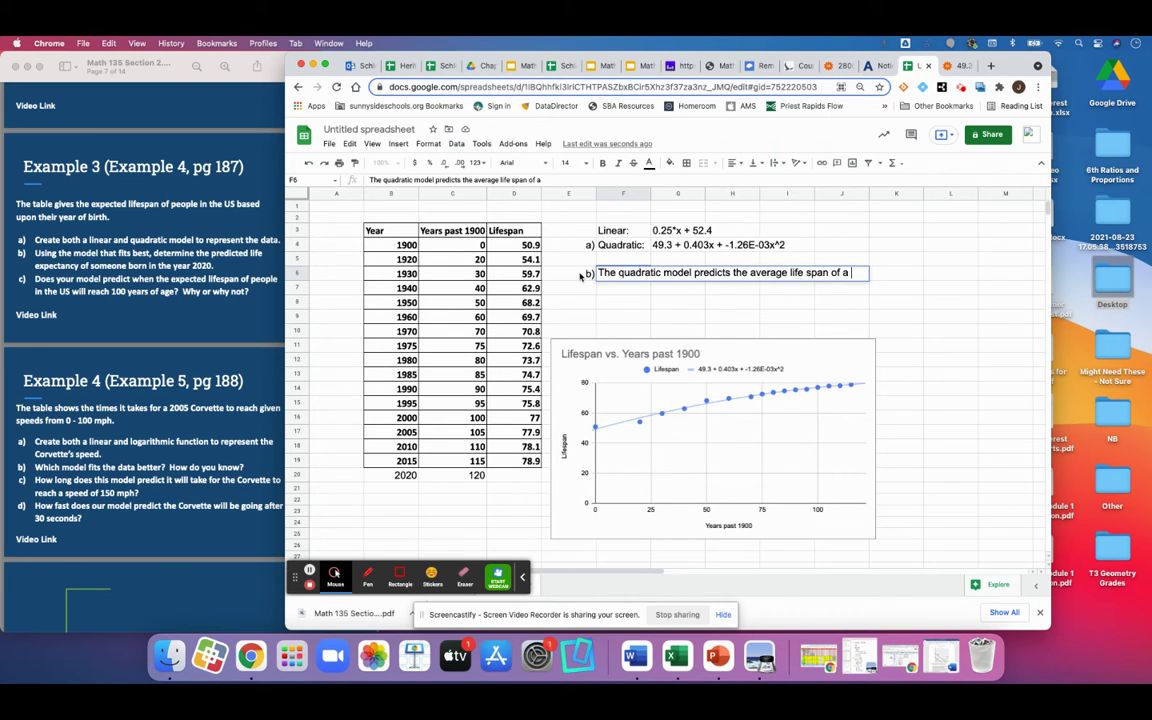
type("er")
type("erson ")
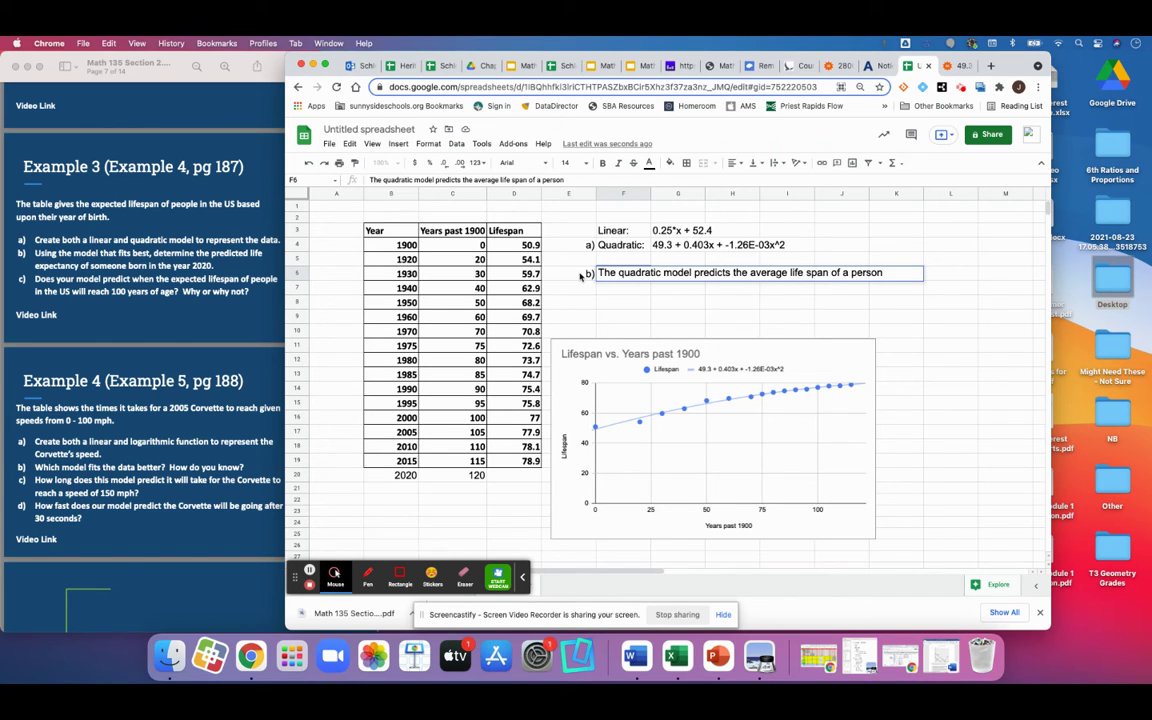
type("born in 2-")
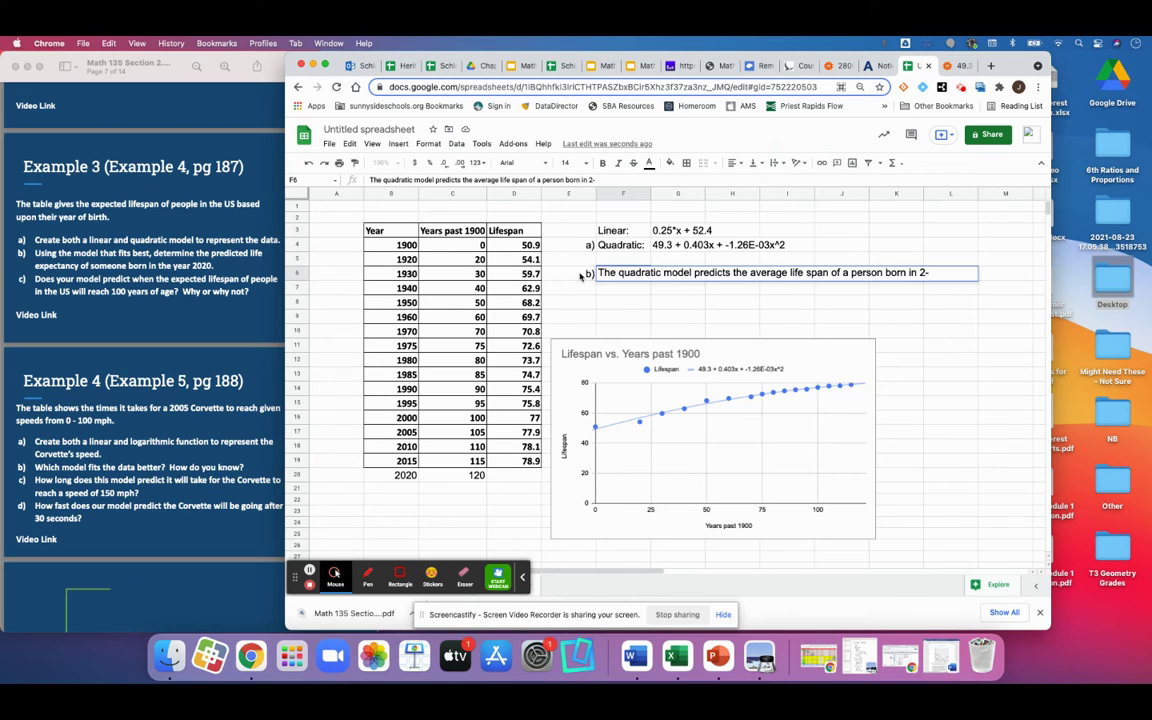
type("2-20 to be 79.5 years.")
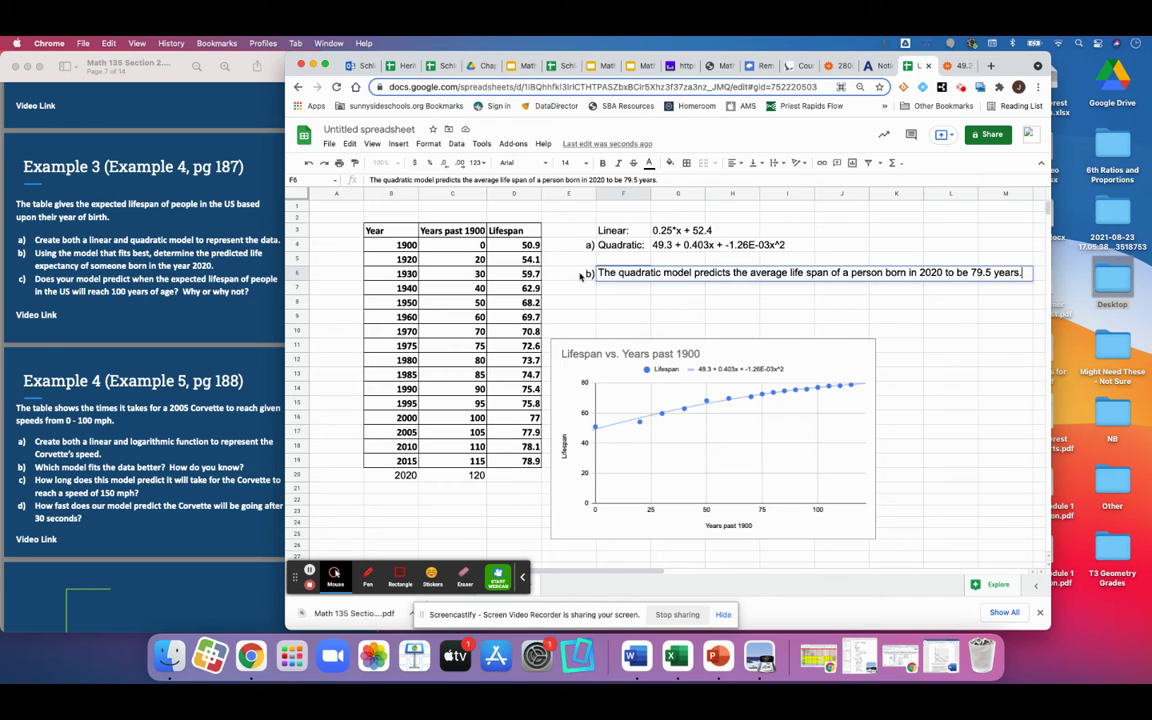
key("Return")
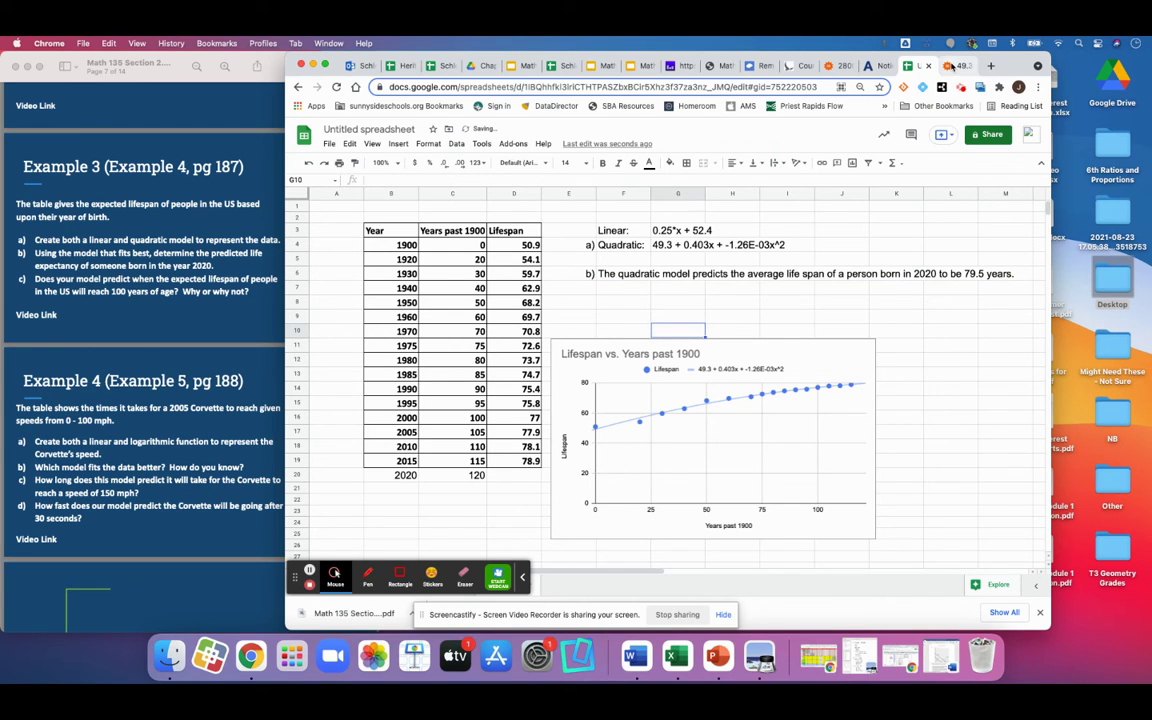
Check the 79.516 result in Wolfram Alpha, then select cell G4 holding the quadratic equation.
key("ctrl+Tab")
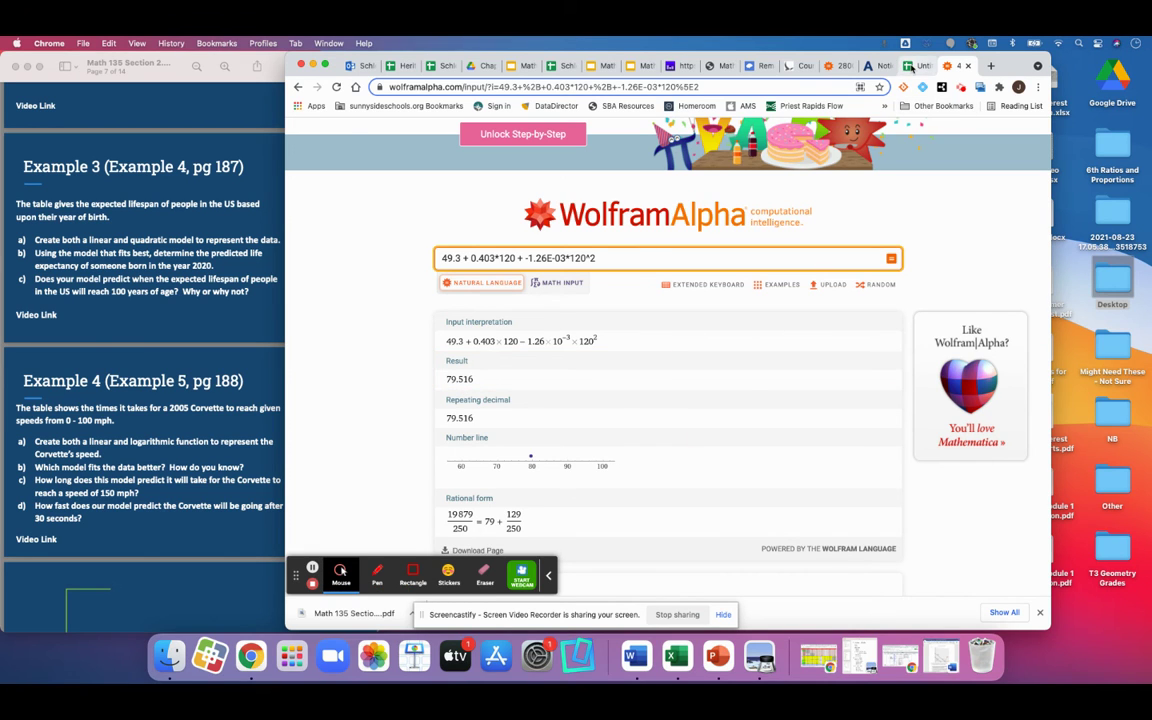
key("ctrl+shift+Tab")
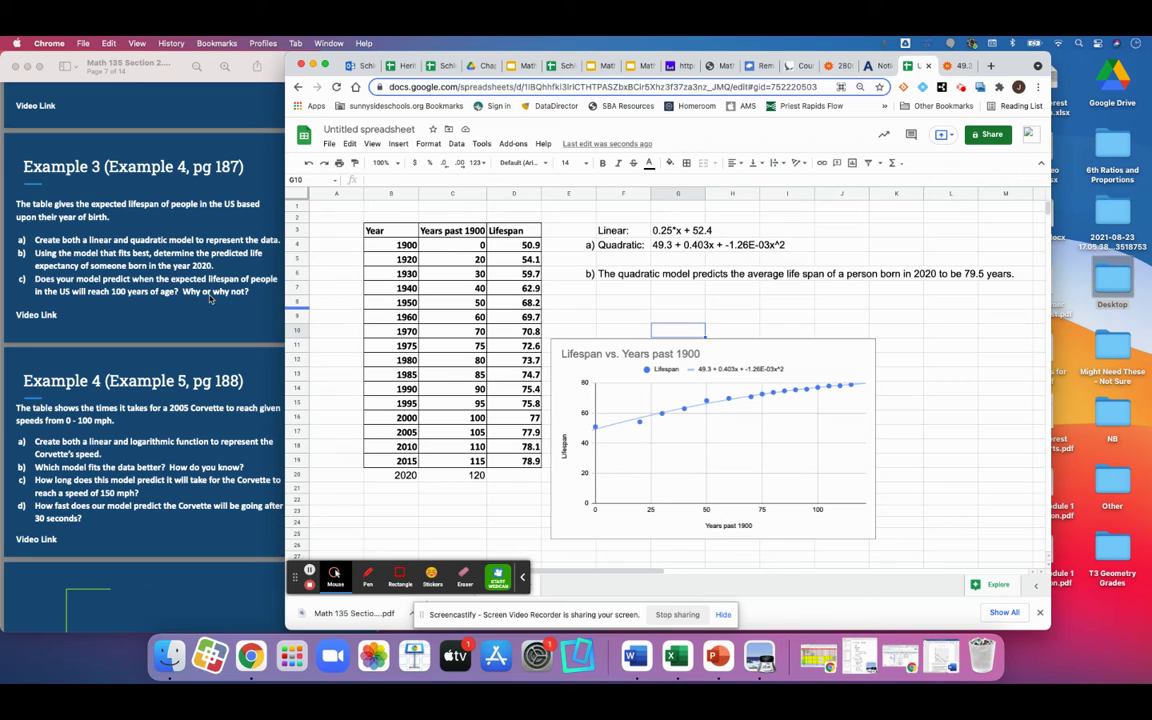
left_click(948, 65)
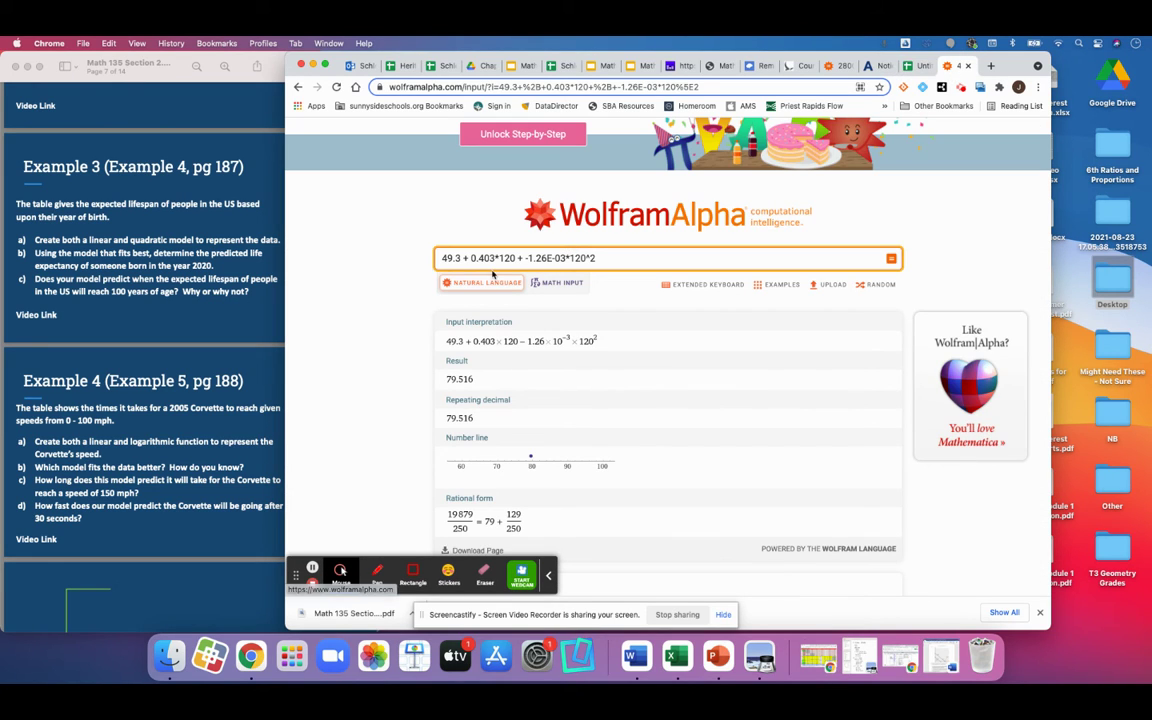
left_click(441, 260)
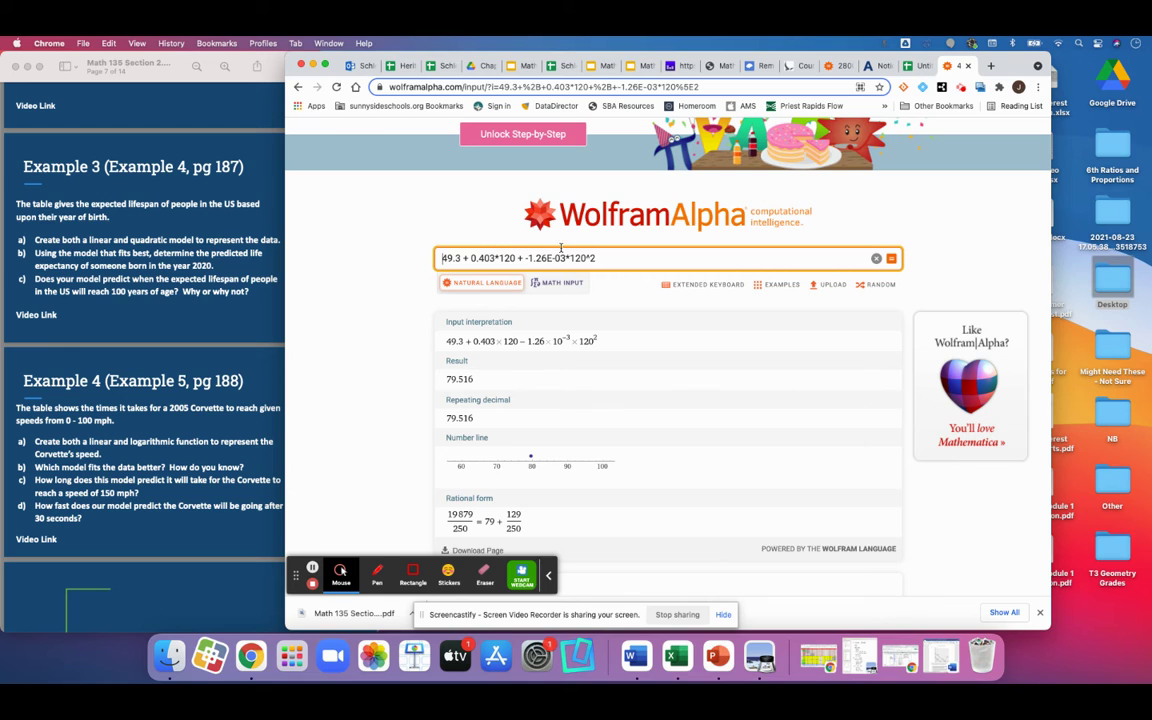
left_click(918, 65)
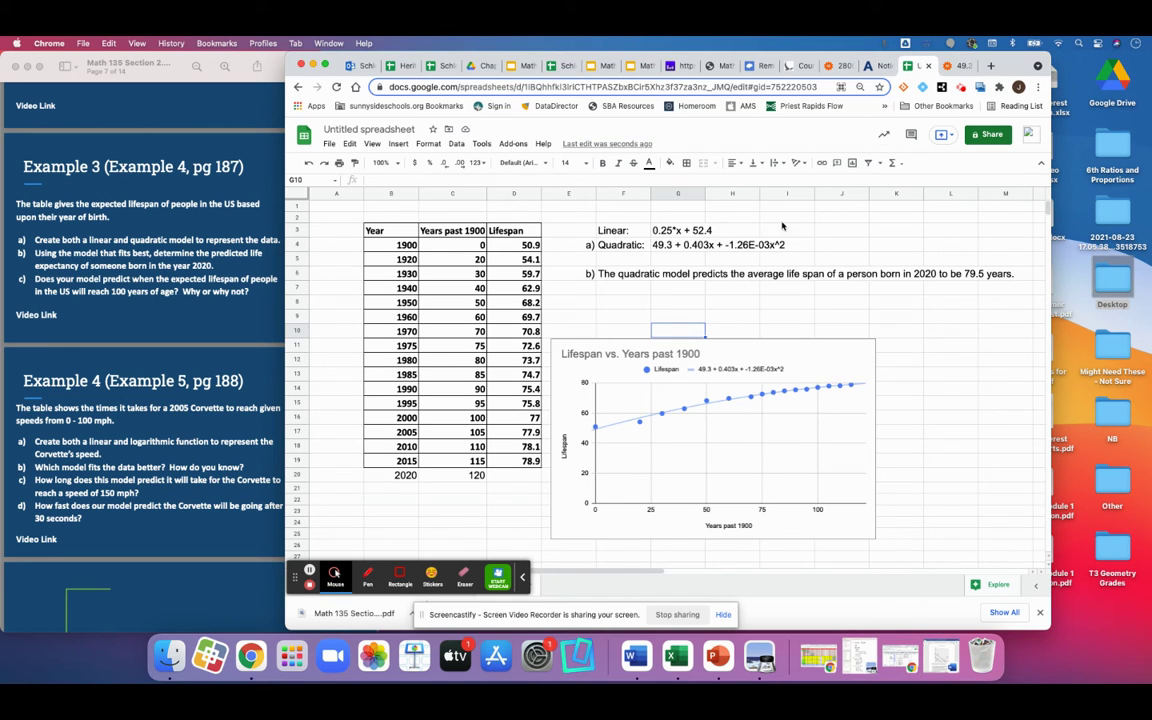
left_click(686, 247)
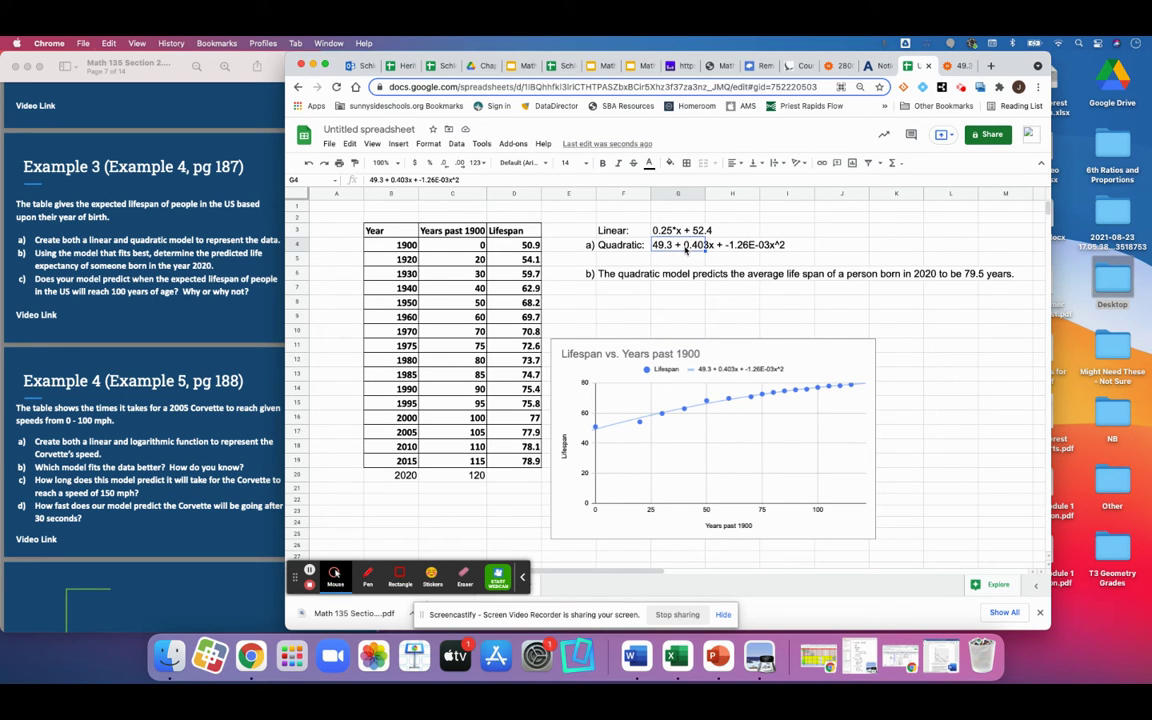
Solve 100 = 49.3 + 0.403x + -1.26E-03x^2, yielding only complex roots 159.921 ± 121.093i.
left_click(952, 65)
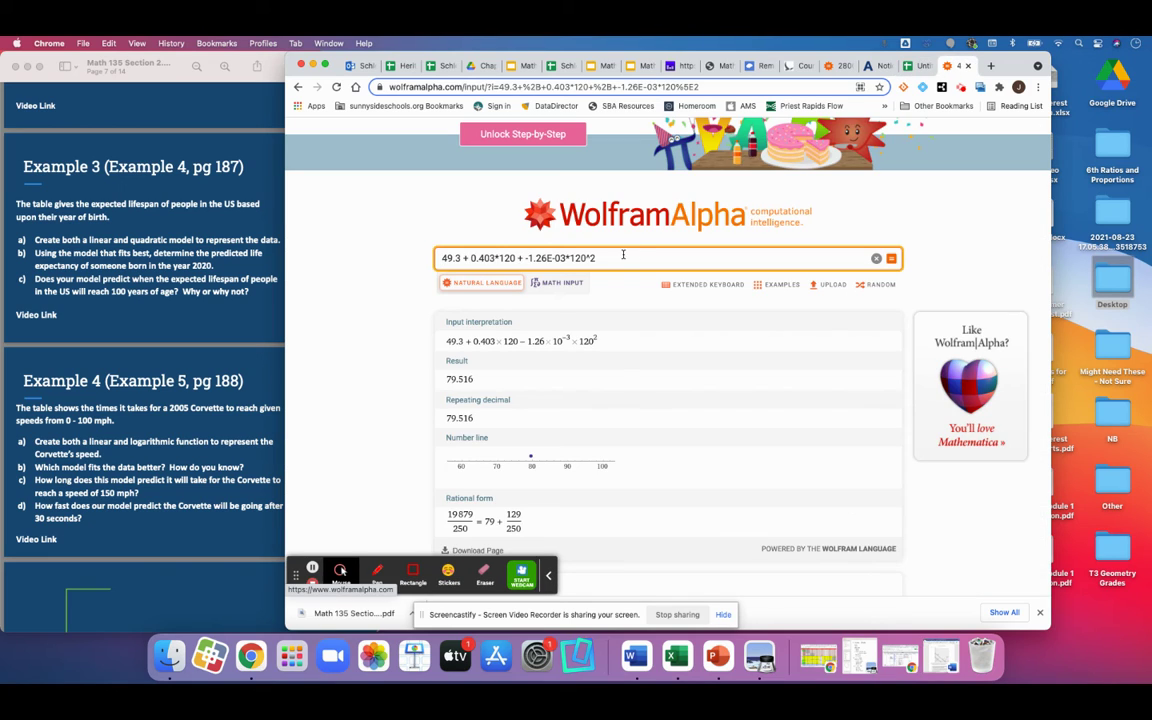
left_click_drag(623, 257, 415, 259)
type("49.3 + 0.403x + -1.26E-03x^2")
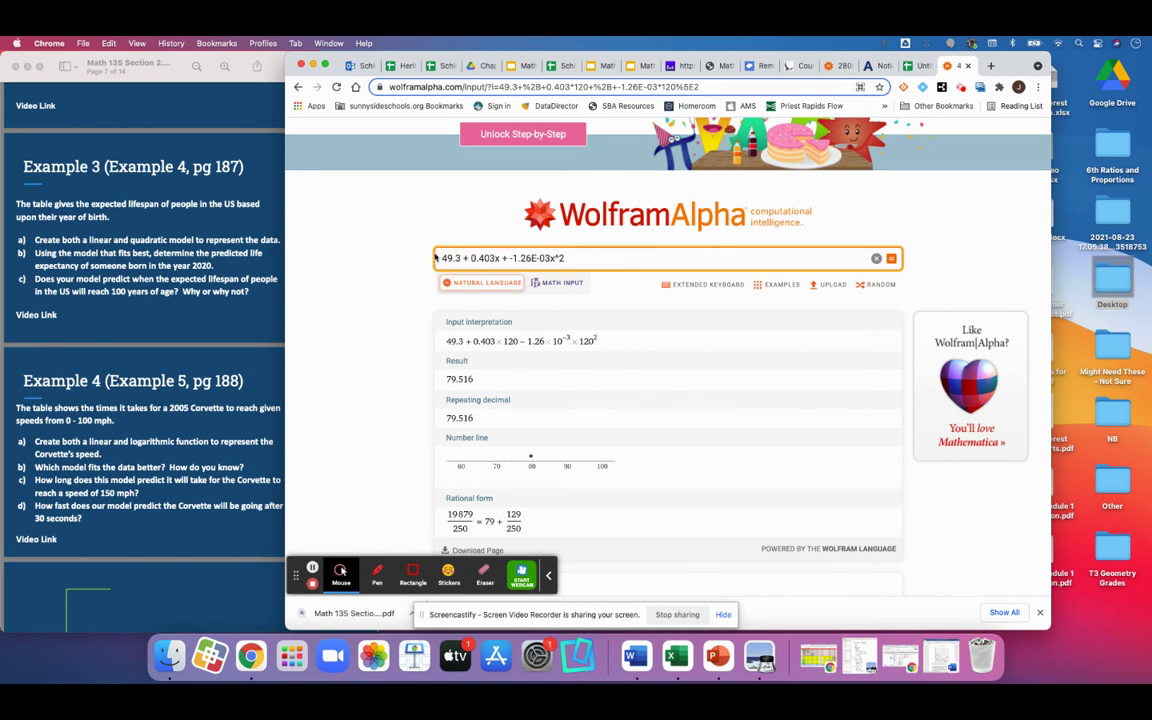
left_click(445, 257)
type("100=")
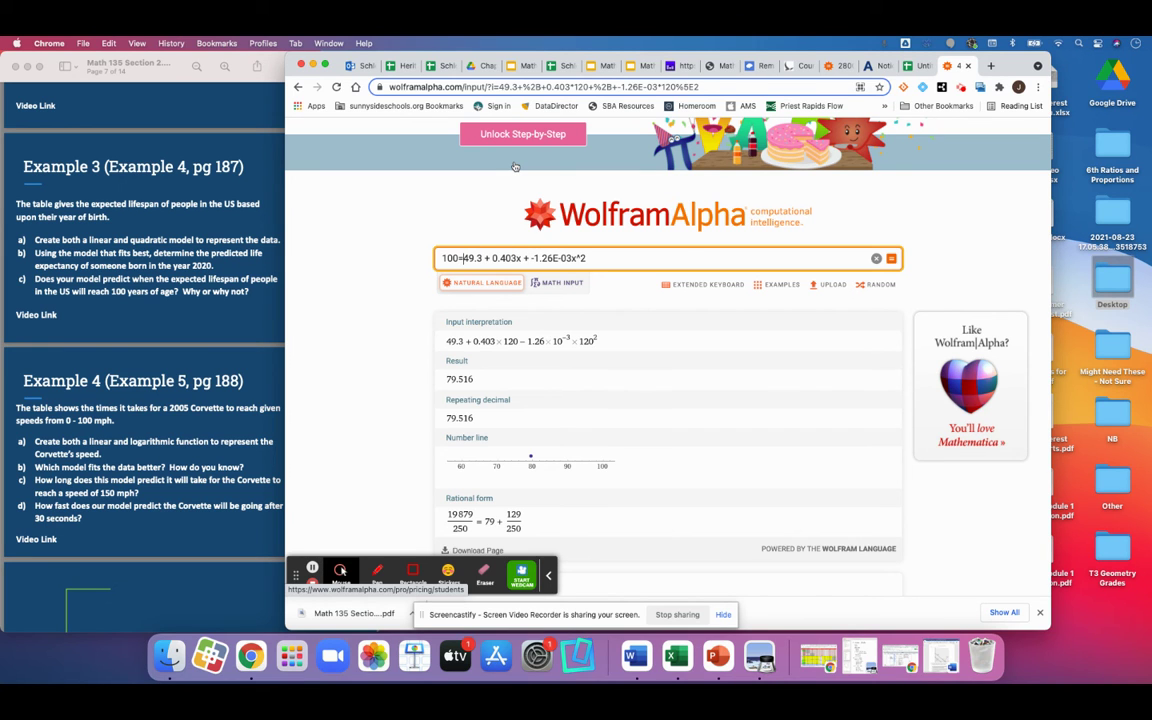
key("Return")
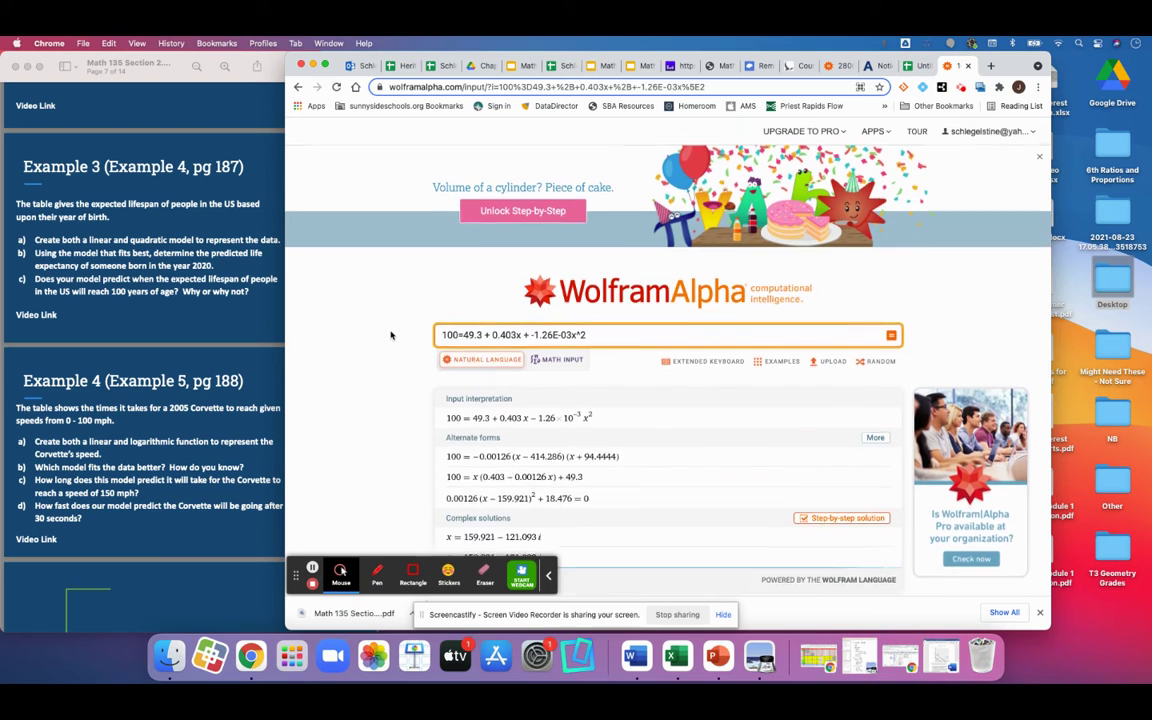
scroll(391, 335, "down", 3)
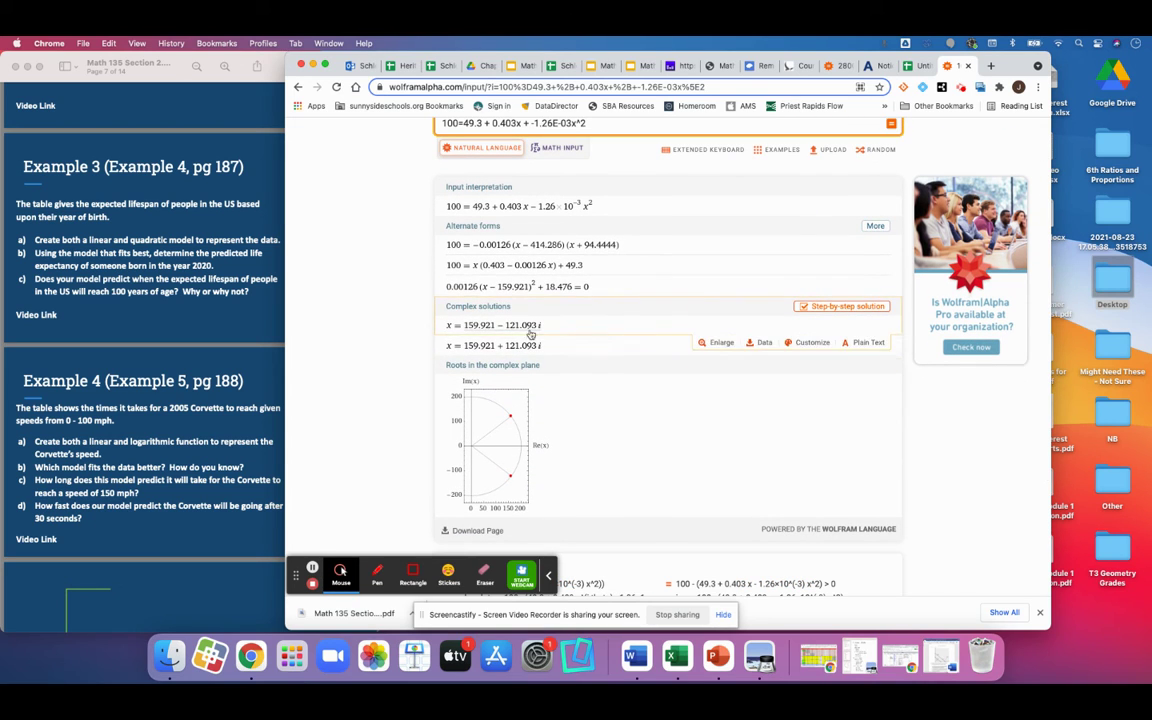
scroll(620, 228, "up", 2)
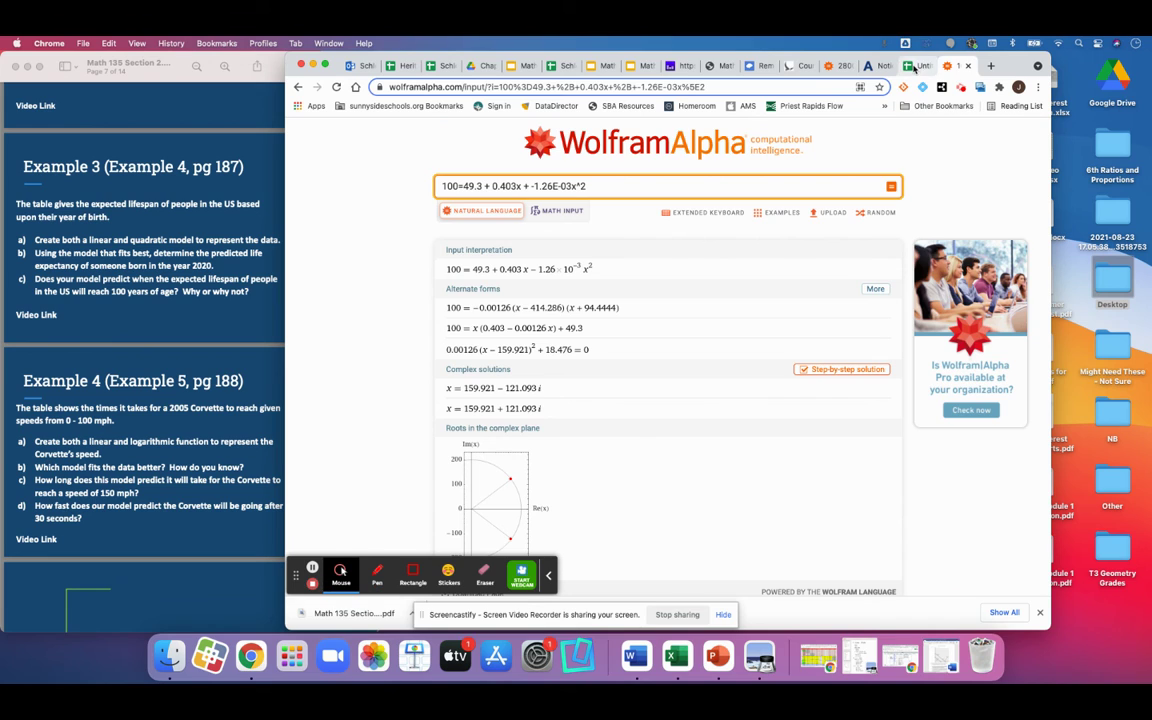
key("ctrl+shift+Tab")
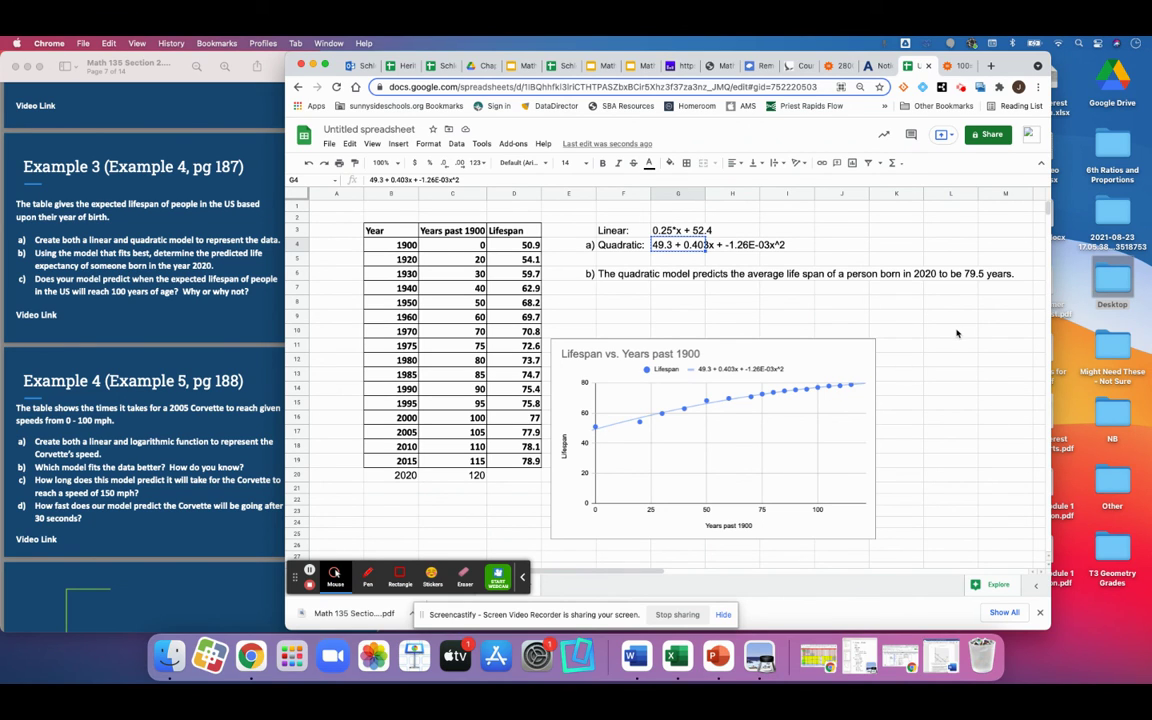
Label E8 'c)' and state in F8 that the average lifespan never reaches 100 years.
left_click(588, 304)
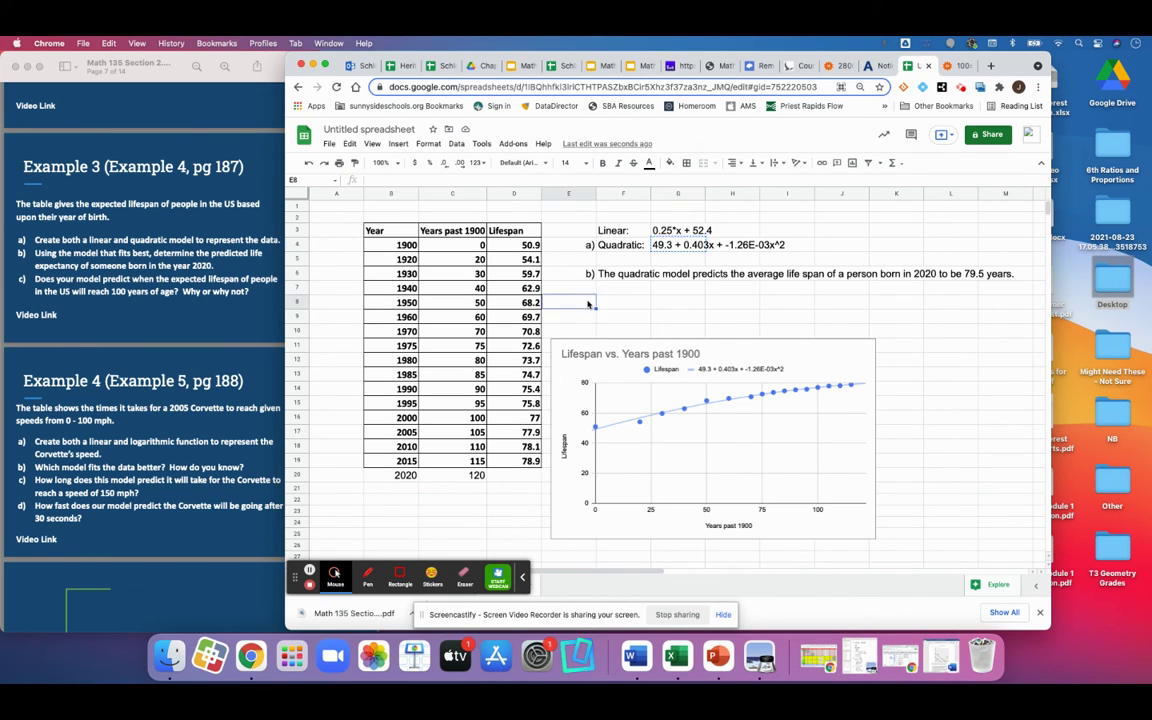
type("c)")
key("Tab")
type("The quadra")
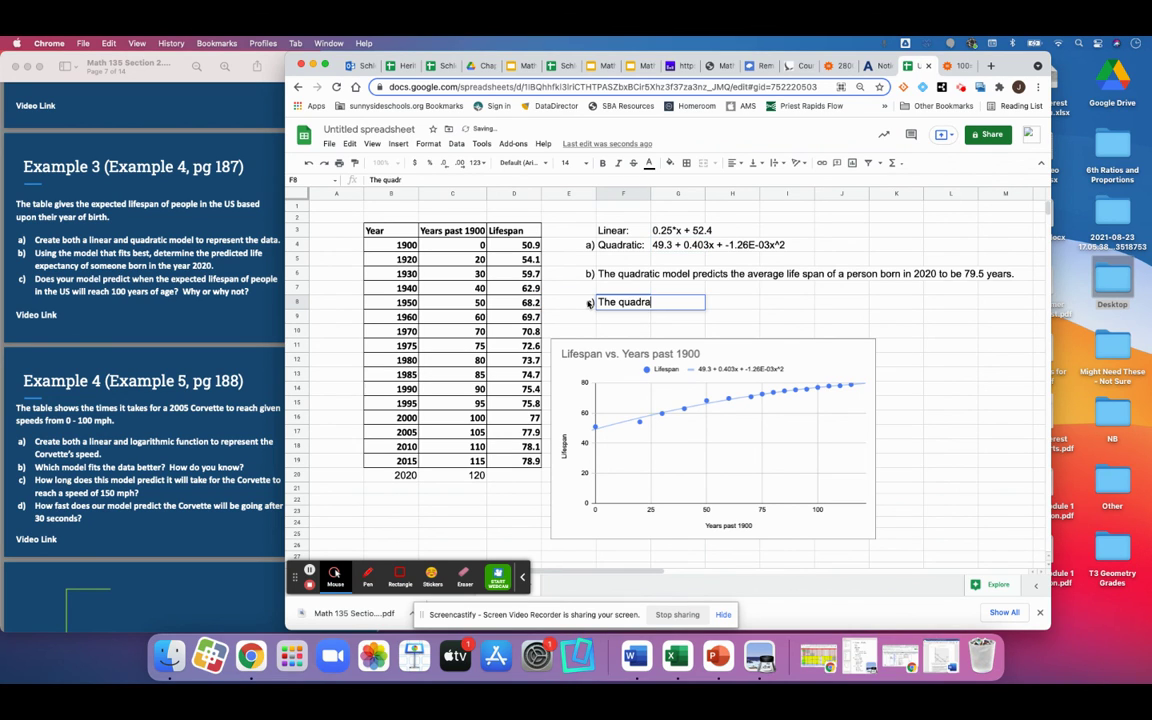
type("tic model predi")
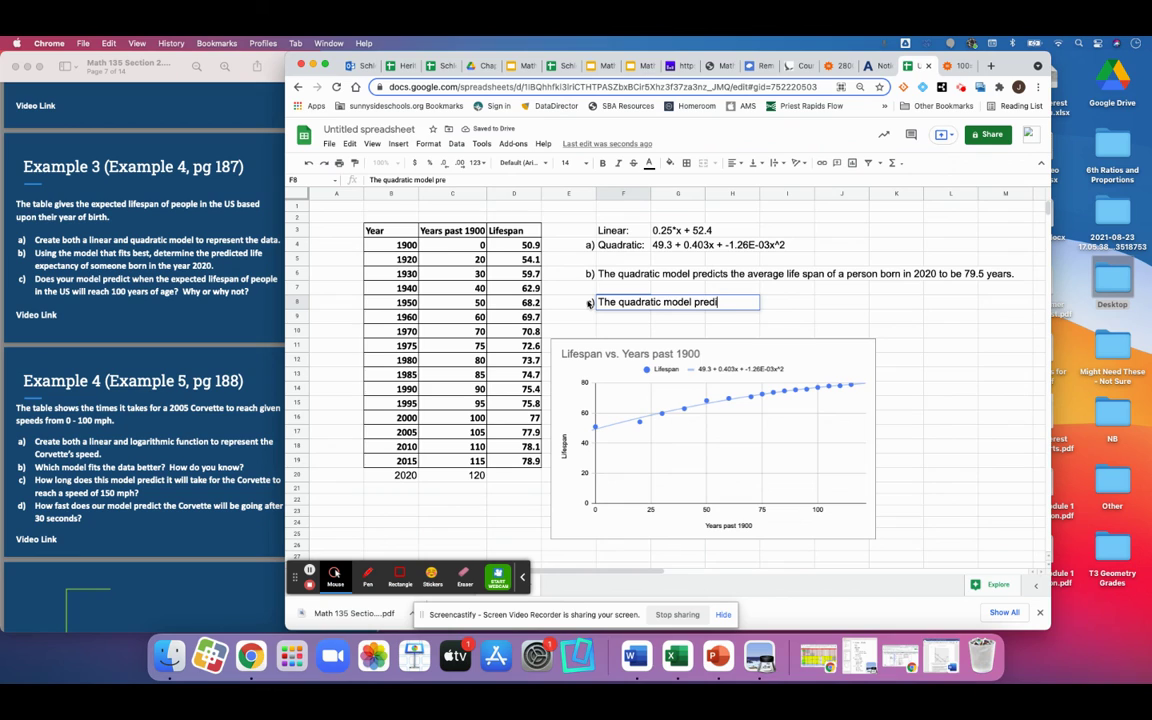
type("cts that the avera")
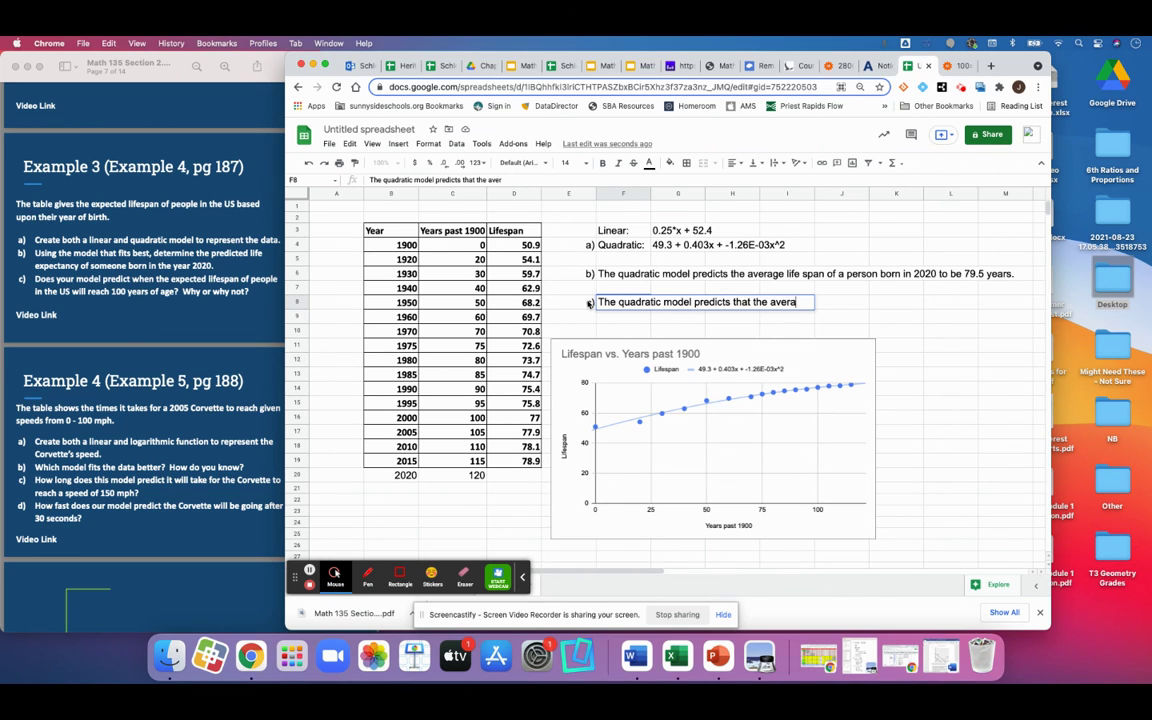
type("ge lifespan ")
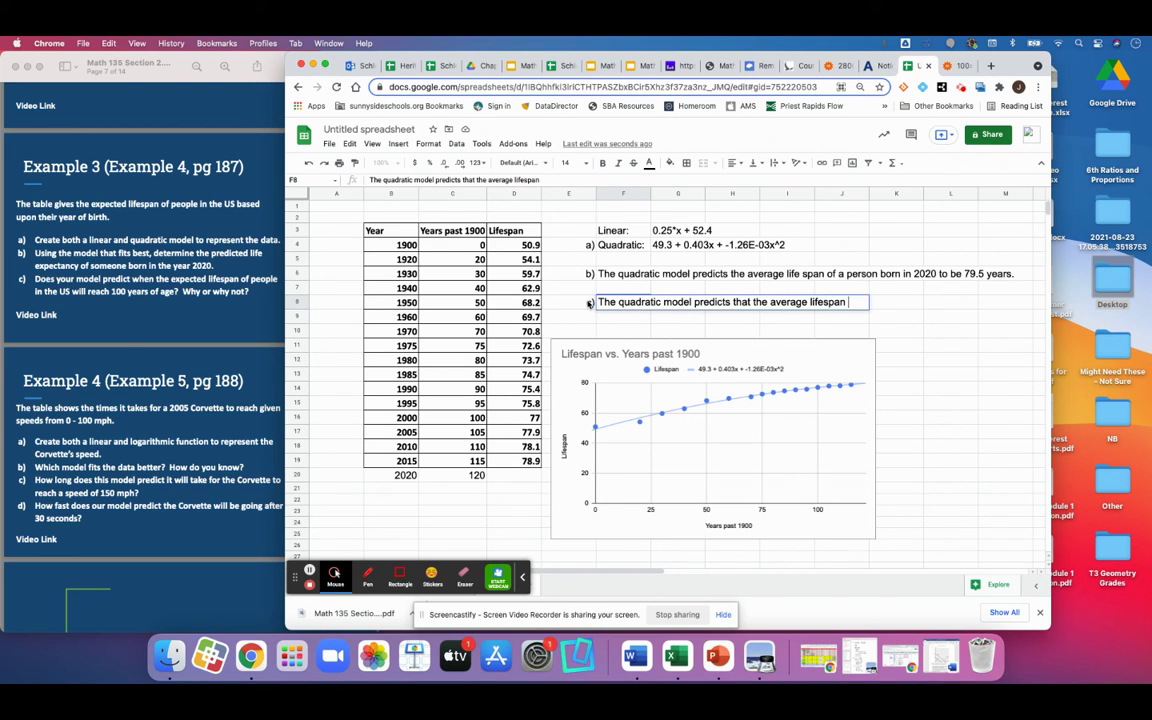
type("of  is never going to rea")
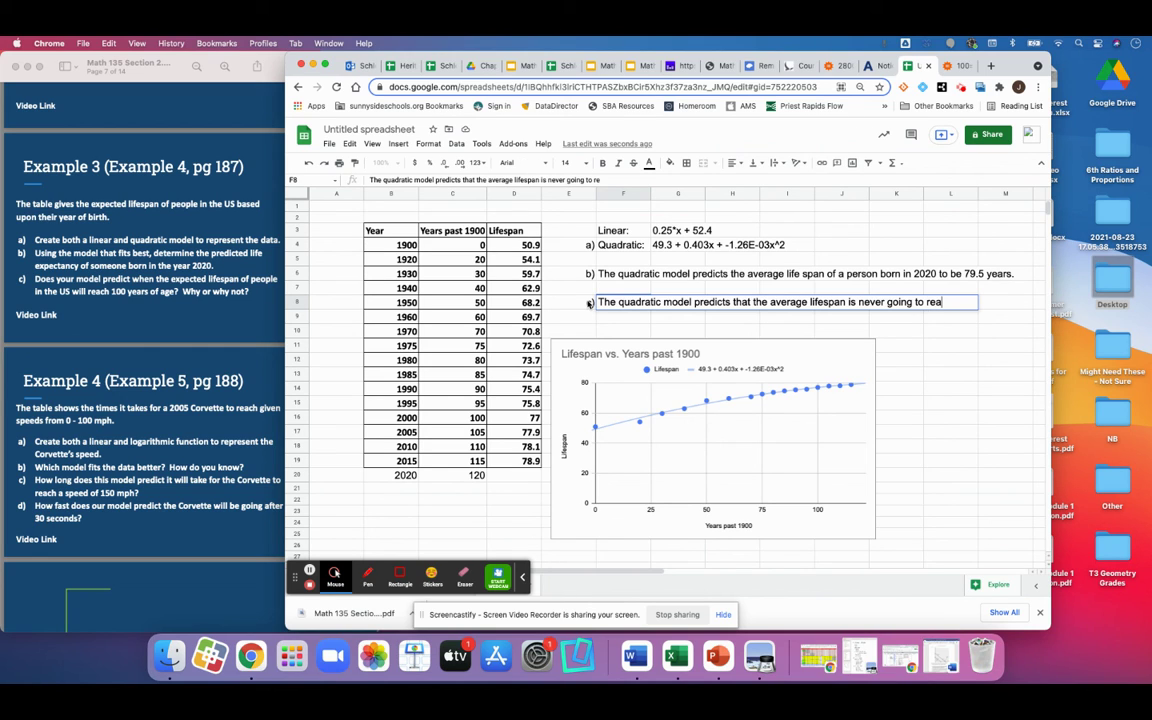
type("ch 100 years")
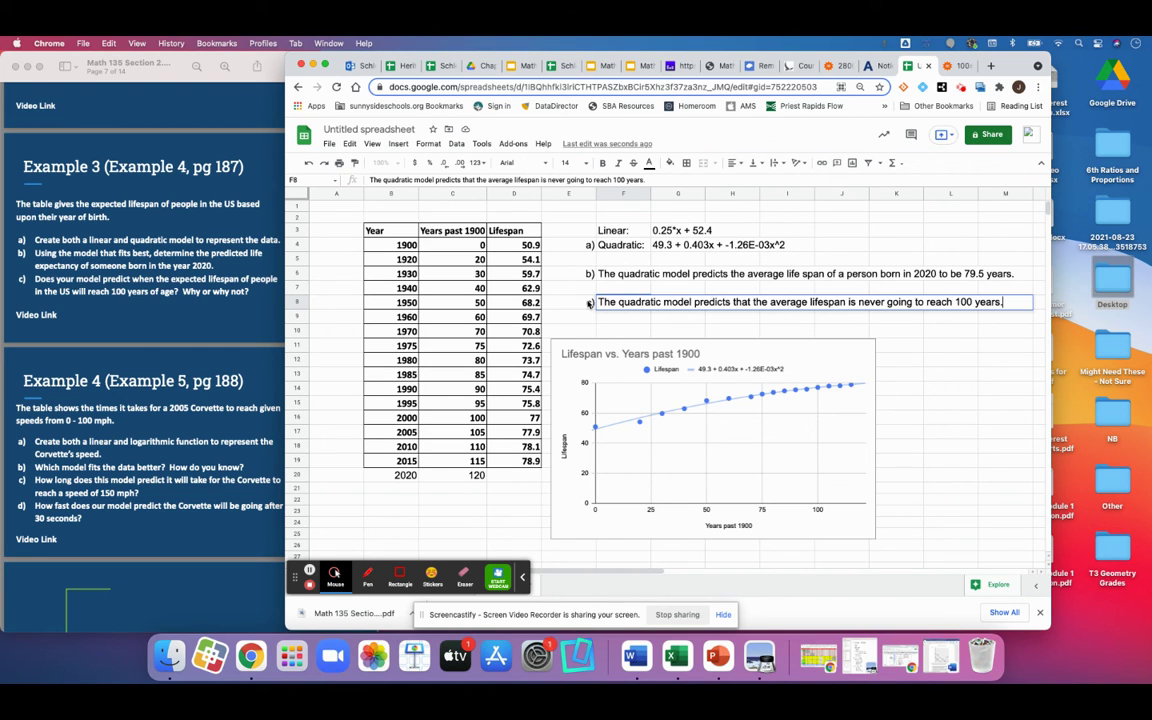
type(".")
left_click(685, 332)
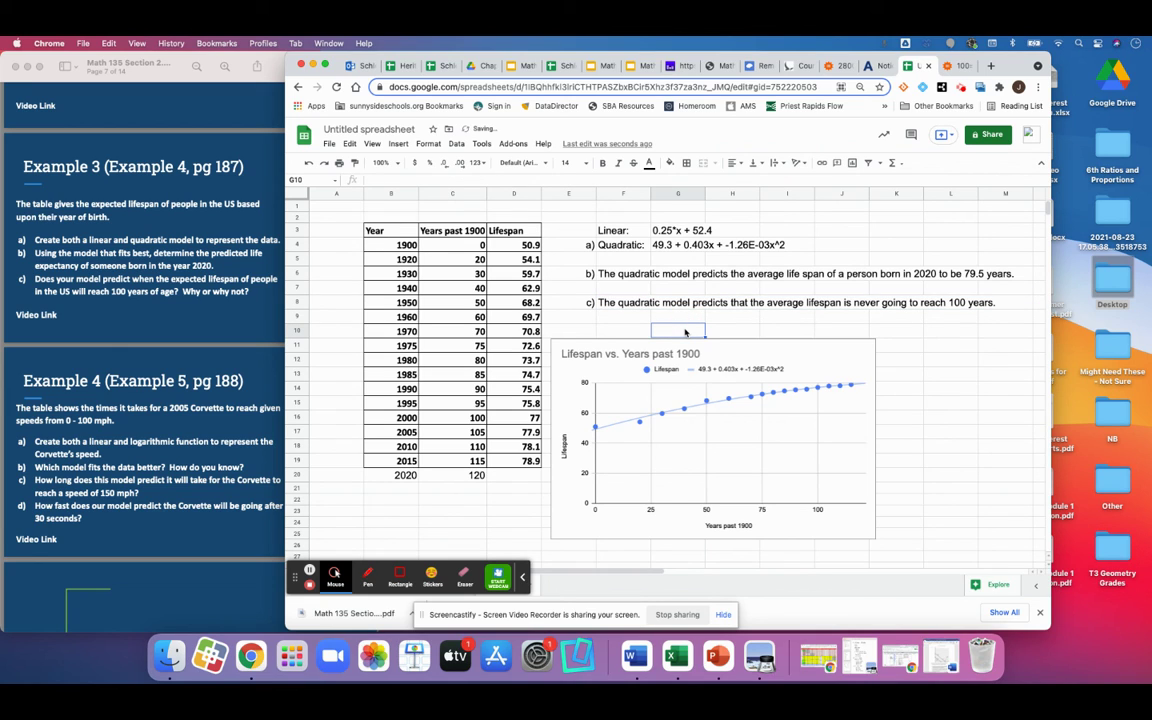